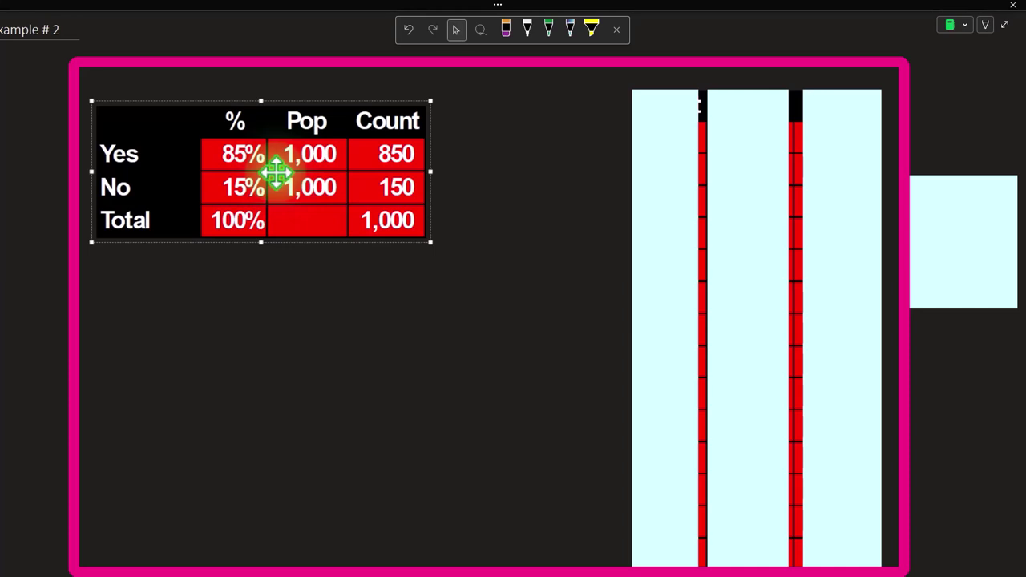
# Step: Delete the two cover boxes hiding the Count and Sample columns of the population list
pyautogui.click(671, 153)
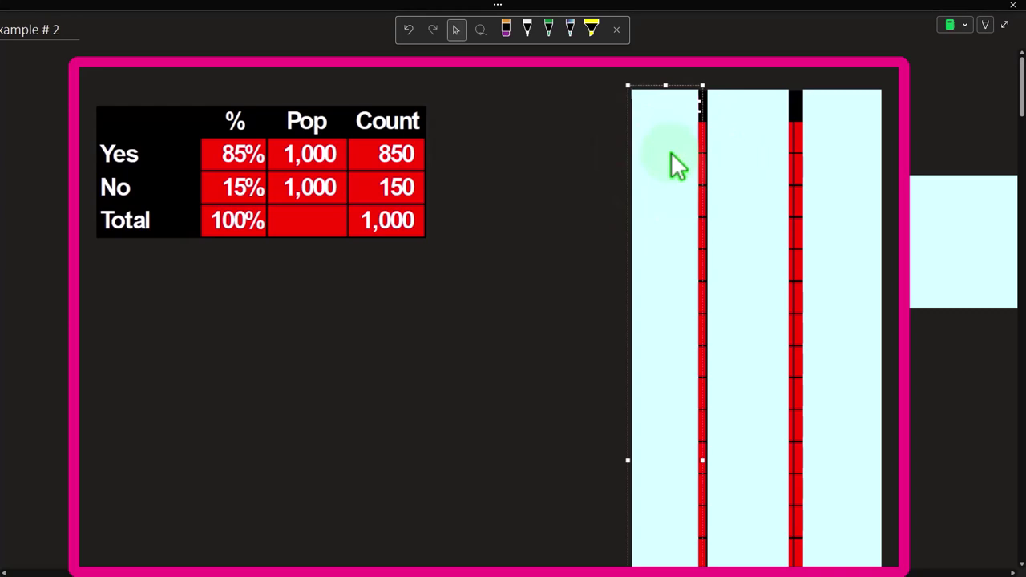
pyautogui.press('Delete')
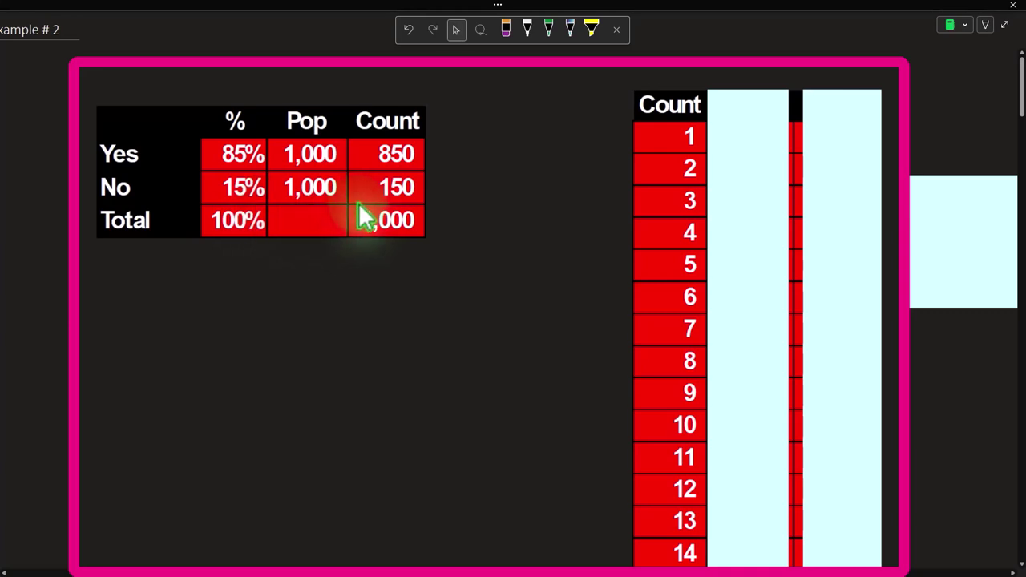
pyautogui.click(755, 128)
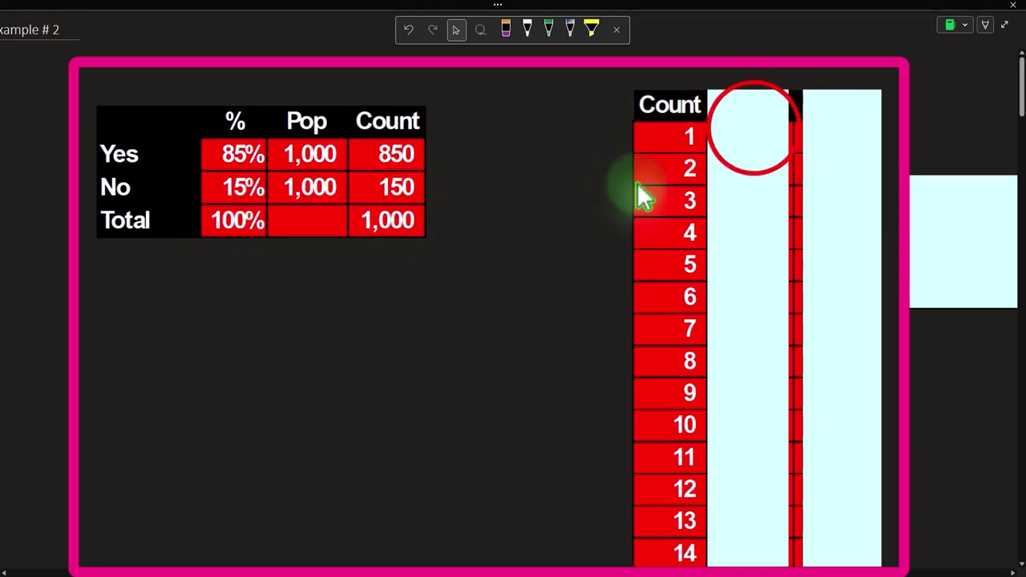
pyautogui.press('Delete')
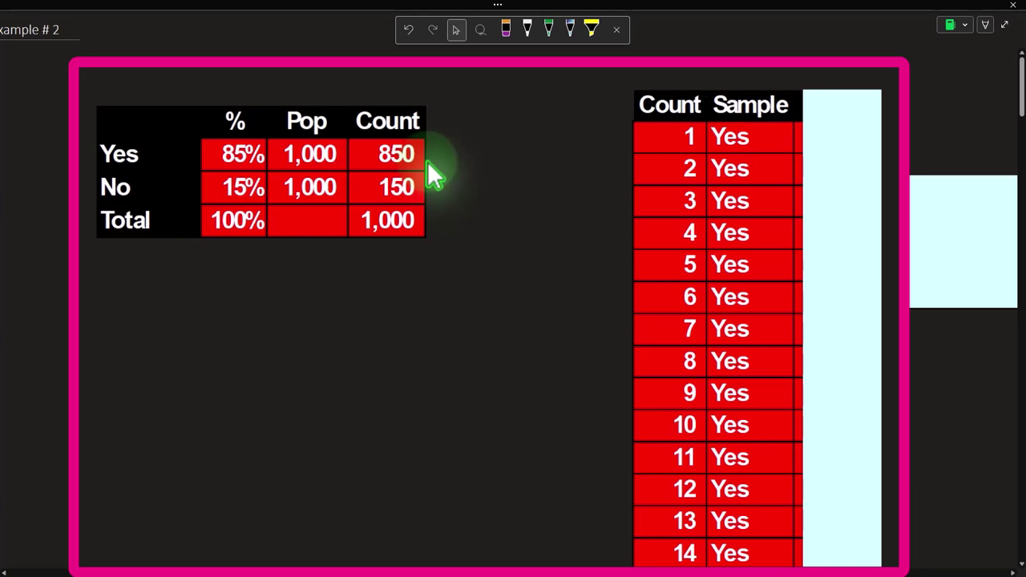
# Step: Delete the cover box hiding the Rand column beside the Sample column
pyautogui.click(731, 228)
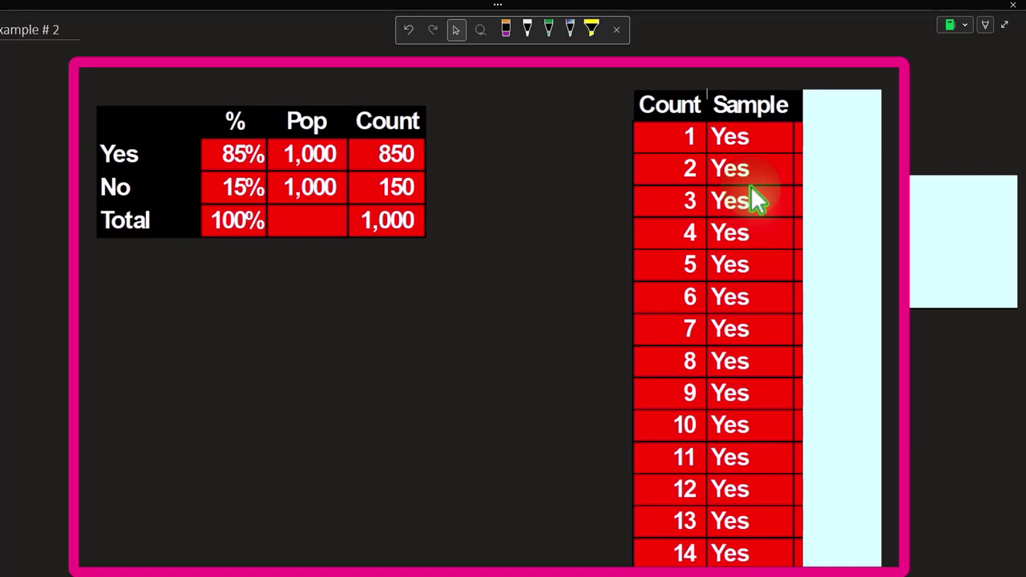
pyautogui.click(846, 169)
pyautogui.click(846, 168)
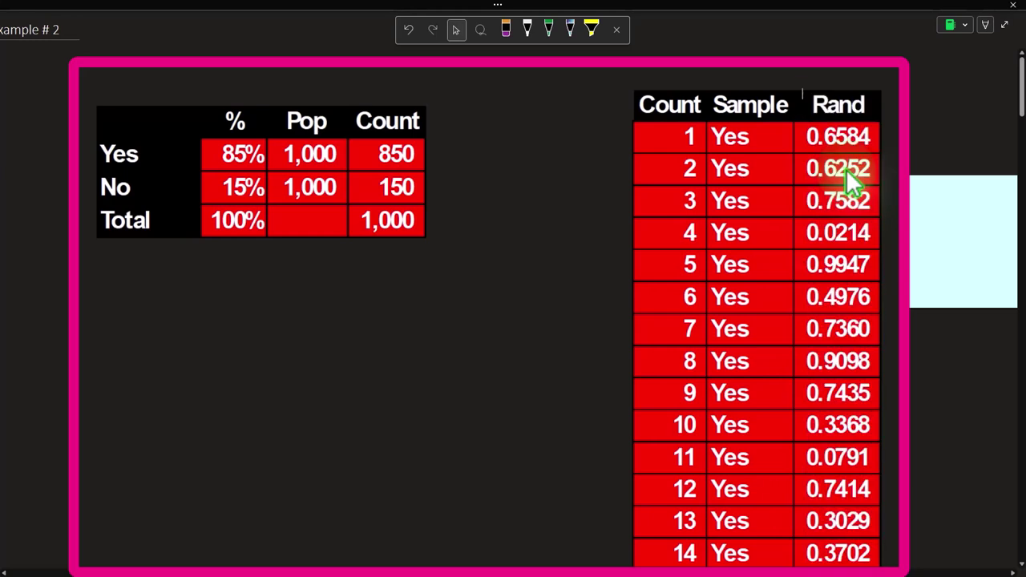
pyautogui.click(842, 120)
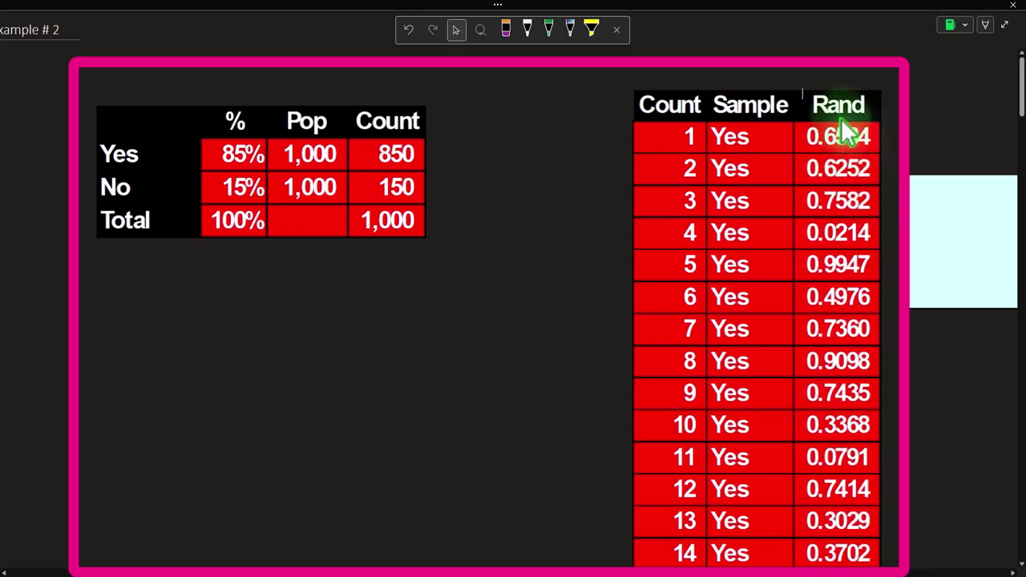
pyautogui.click(849, 202)
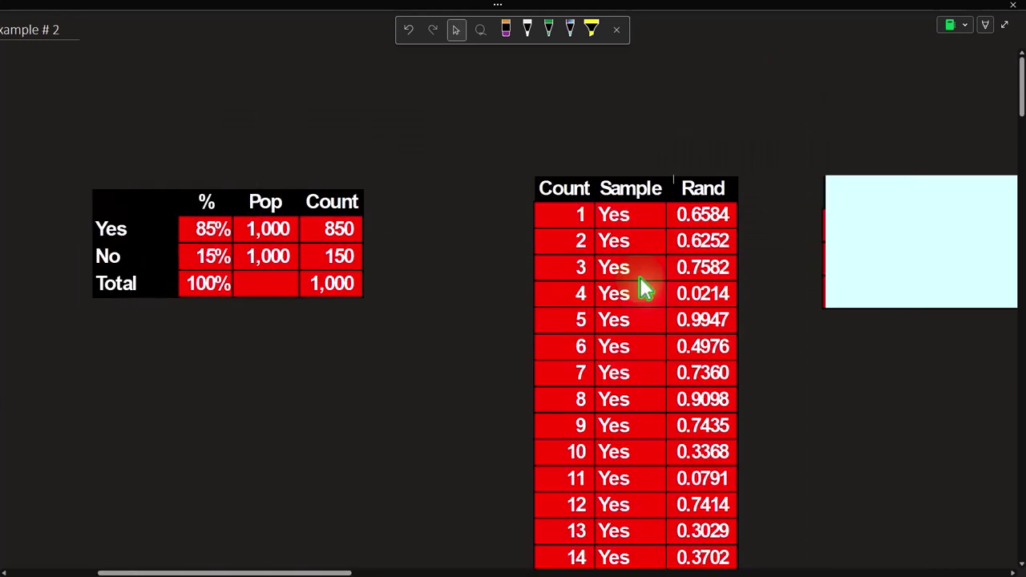
# Step: Uncover the Count row of the Pop Data table and delete the box hiding its COUNTA formula
pyautogui.moveTo(326, 565); pyautogui.dragTo(432, 566)
pyautogui.click(609, 229)
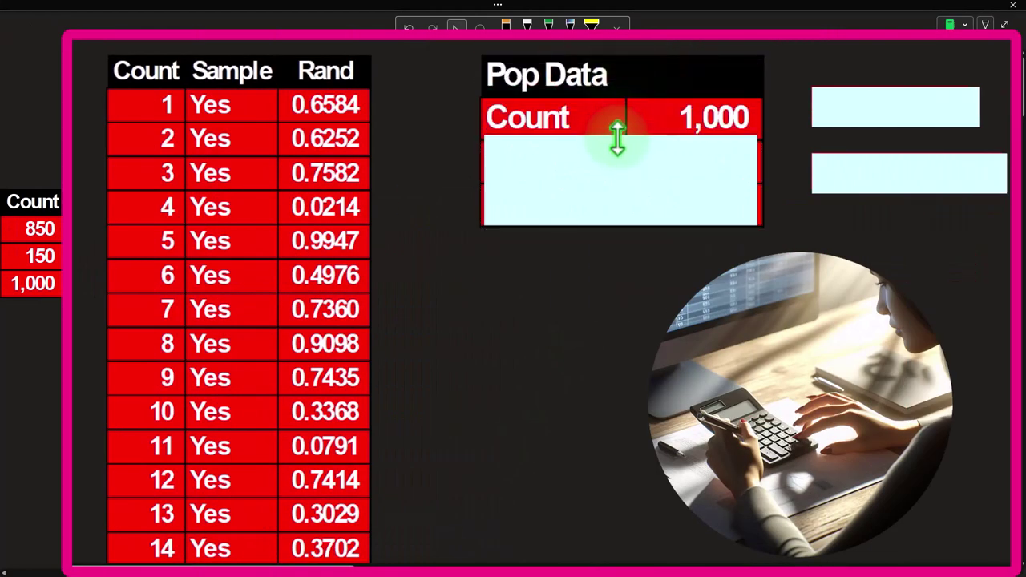
pyautogui.click(617, 143)
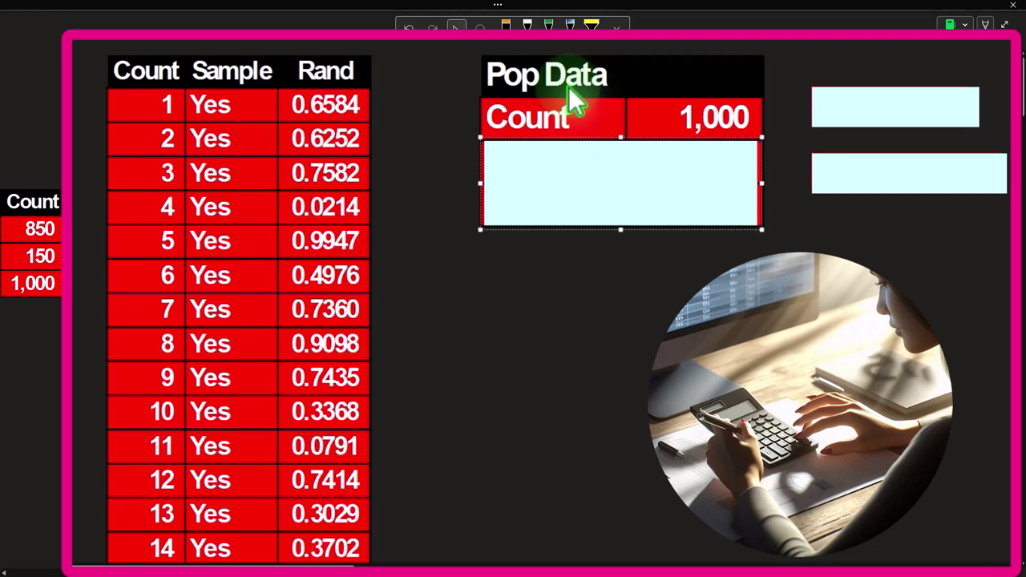
pyautogui.click(879, 103)
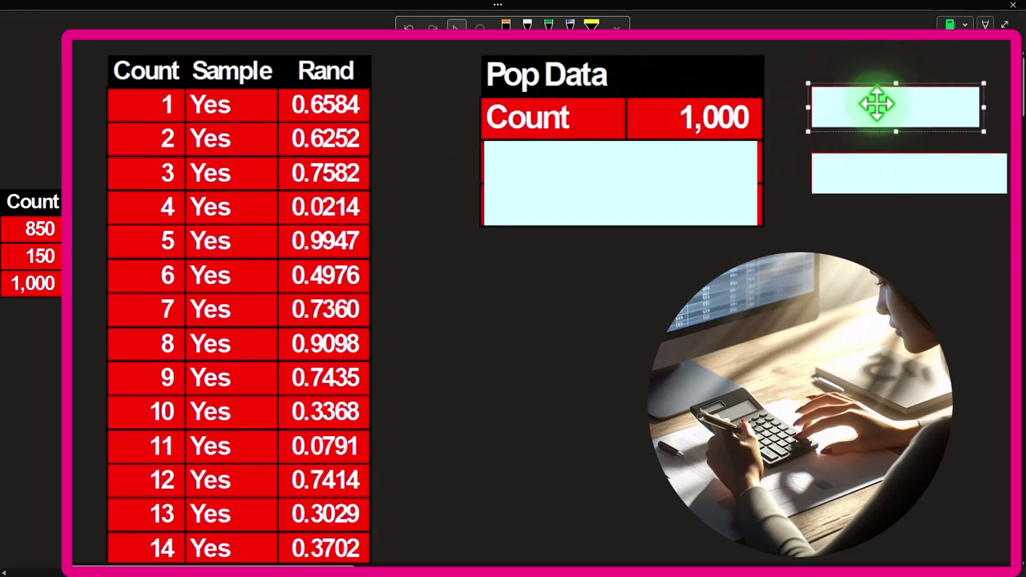
pyautogui.click(878, 104)
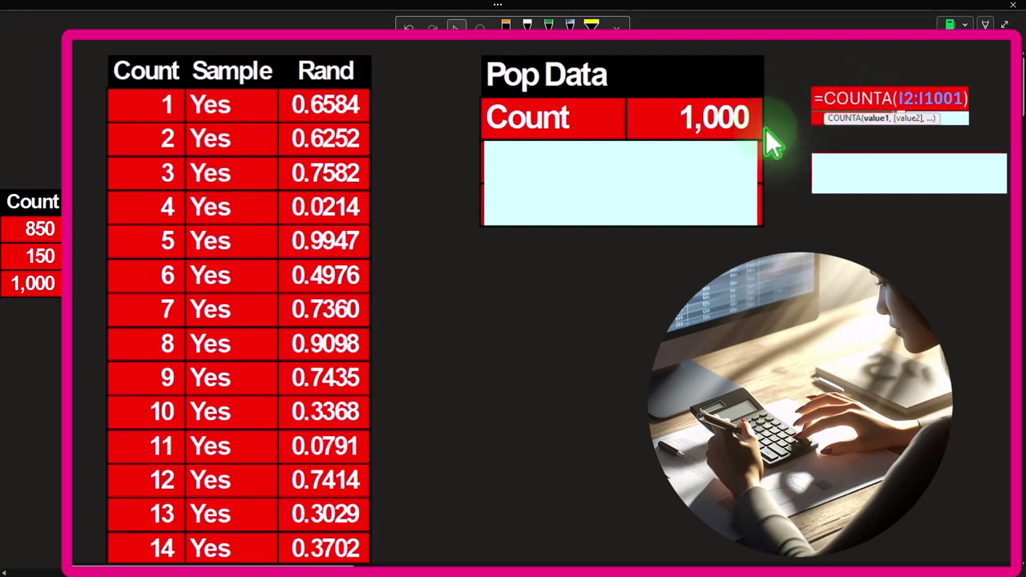
# Step: Shrink the Pop Data cover to expose the Count Yes row and delete the box hiding its COUNTIF formula
pyautogui.click(659, 188)
pyautogui.moveTo(620, 138); pyautogui.dragTo(617, 177)
pyautogui.click(853, 170)
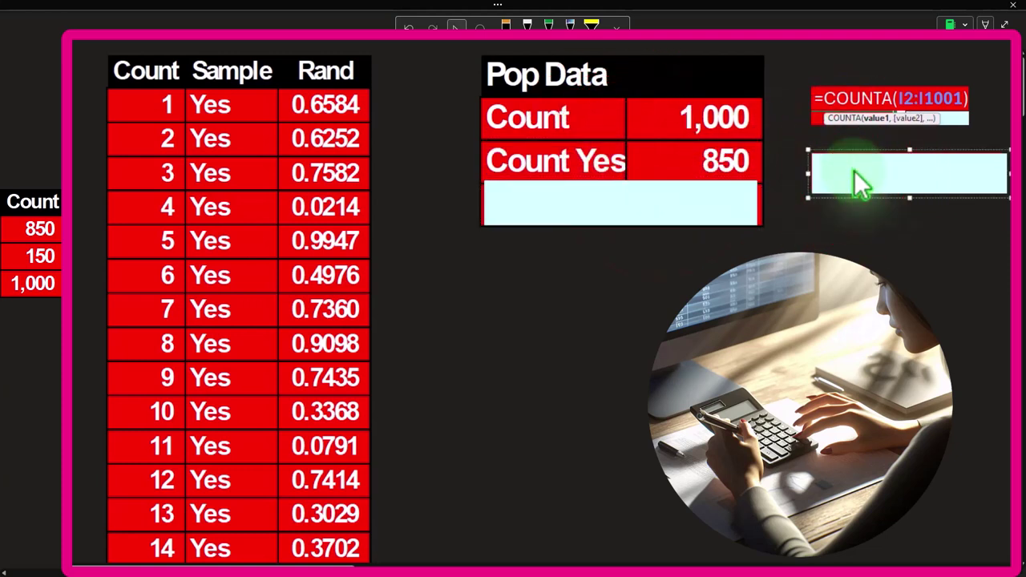
pyautogui.press('Delete')
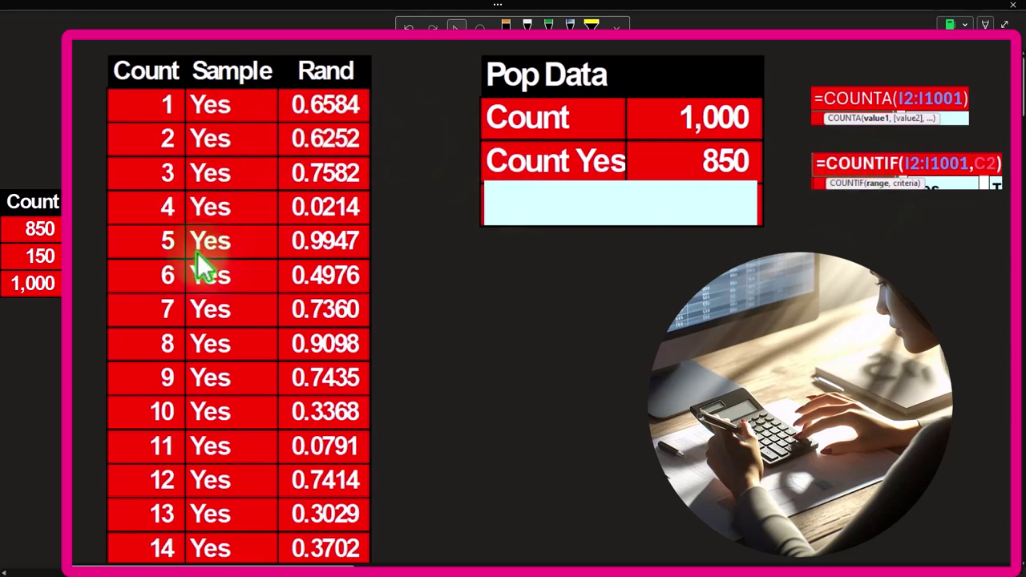
# Step: Delete the remaining cover box over the Count No row of the Pop Data table
pyautogui.click(992, 197)
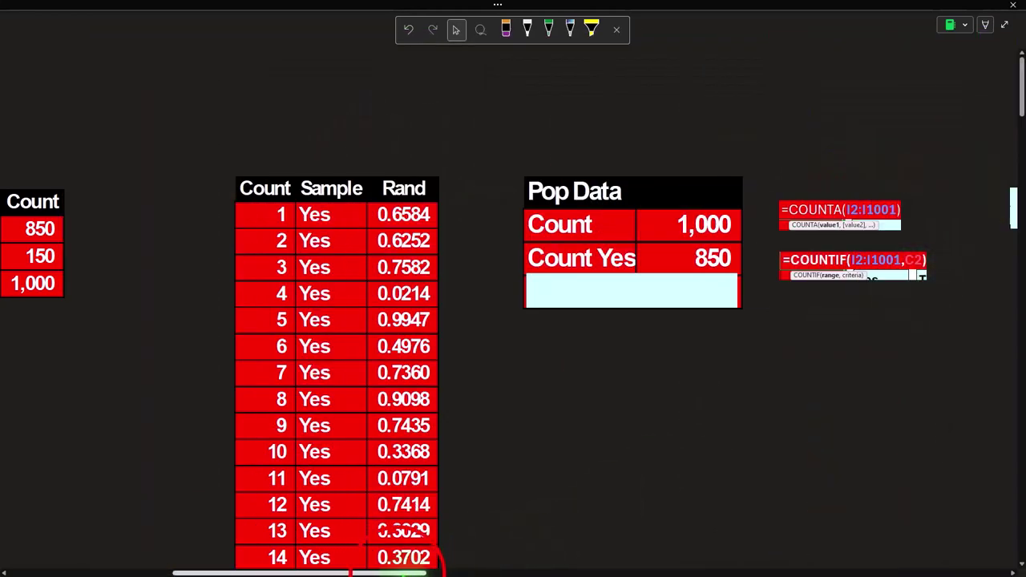
pyautogui.click(326, 539)
pyautogui.moveTo(194, 570); pyautogui.dragTo(355, 566)
pyautogui.click(540, 339)
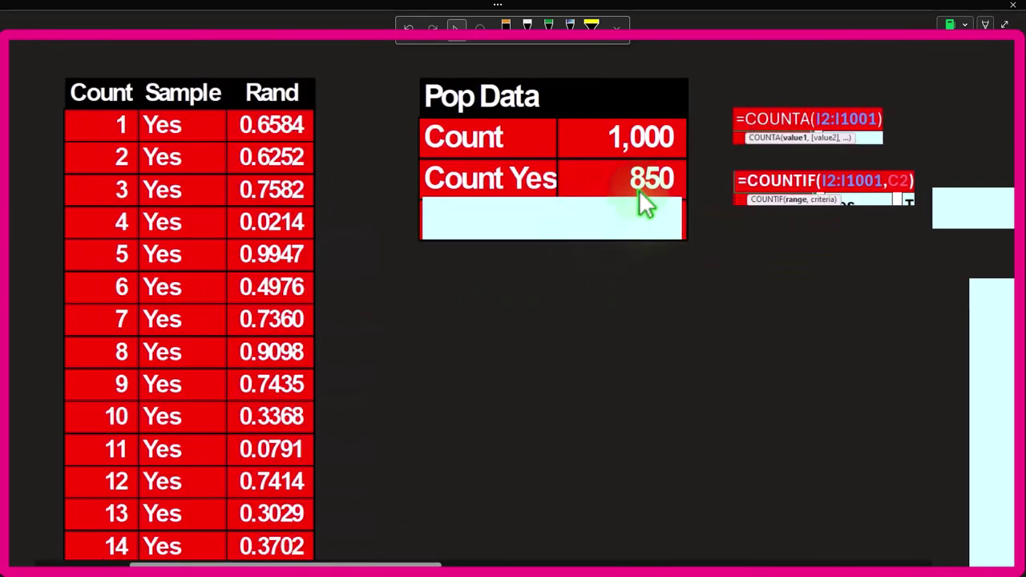
pyautogui.click(618, 214)
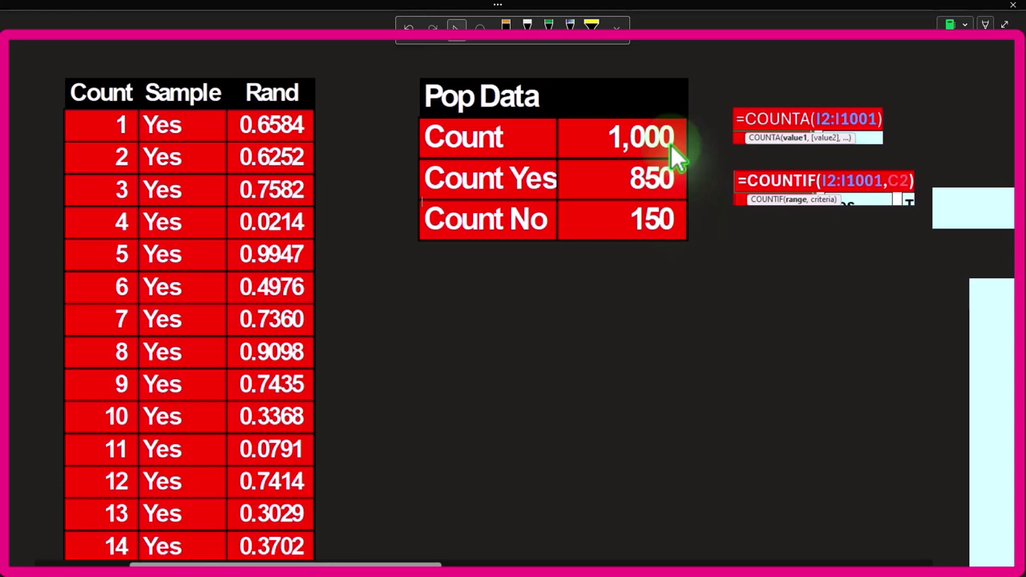
# Step: Delete the cover boxes hiding the INDEX/RANDBETWEEN formula and the Sample list below it
pyautogui.scroll(-3, 671, 145)
pyautogui.moveTo(425, 570); pyautogui.dragTo(461, 573)
pyautogui.click(890, 201)
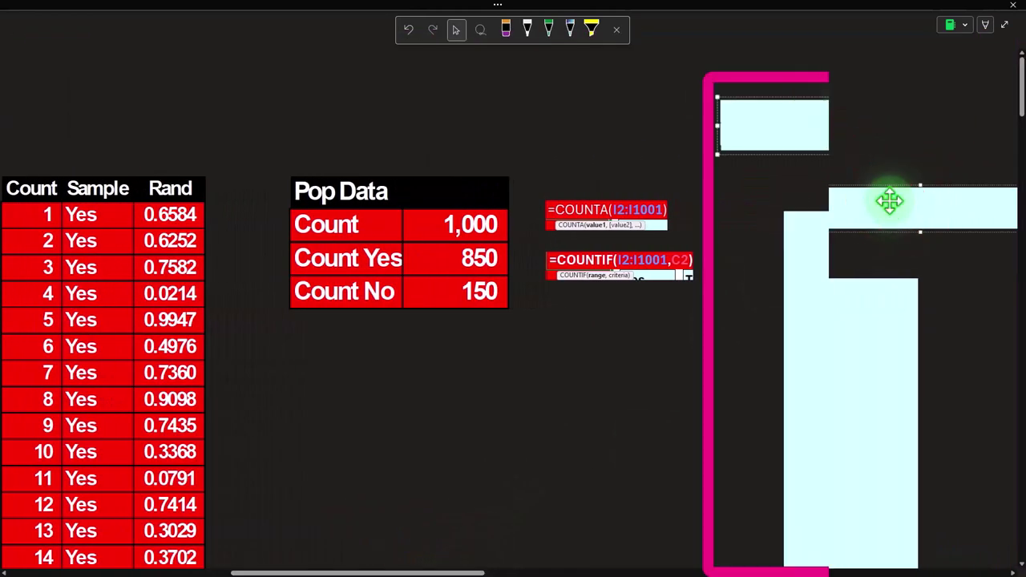
pyautogui.click(861, 277)
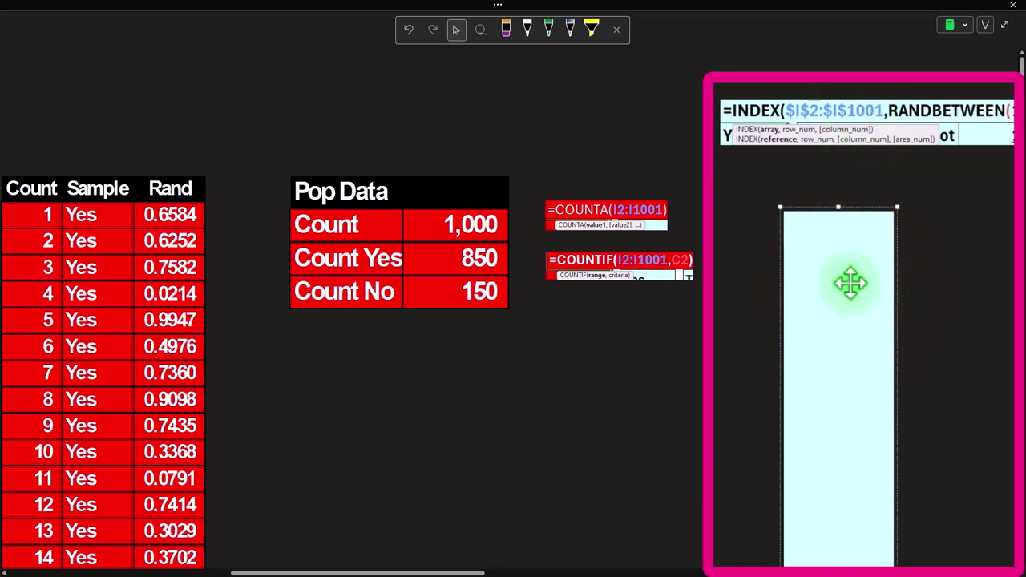
pyautogui.press('Delete')
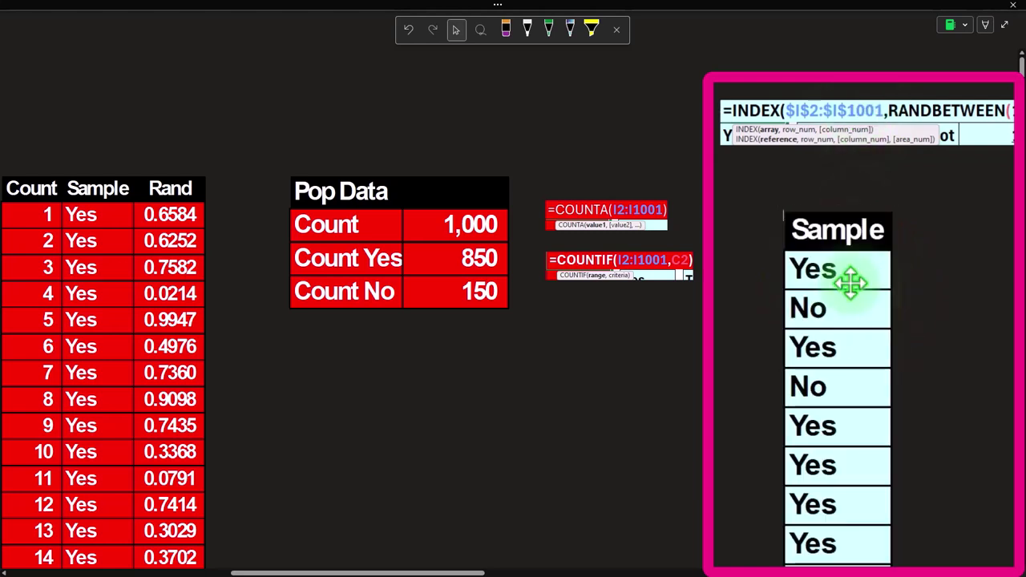
# Step: Examine the full INDEX/RANDBETWEEN formula and the Yes/No entries in the Sample list below it
pyautogui.moveTo(458, 571); pyautogui.dragTo(487, 571)
pyautogui.click(695, 210)
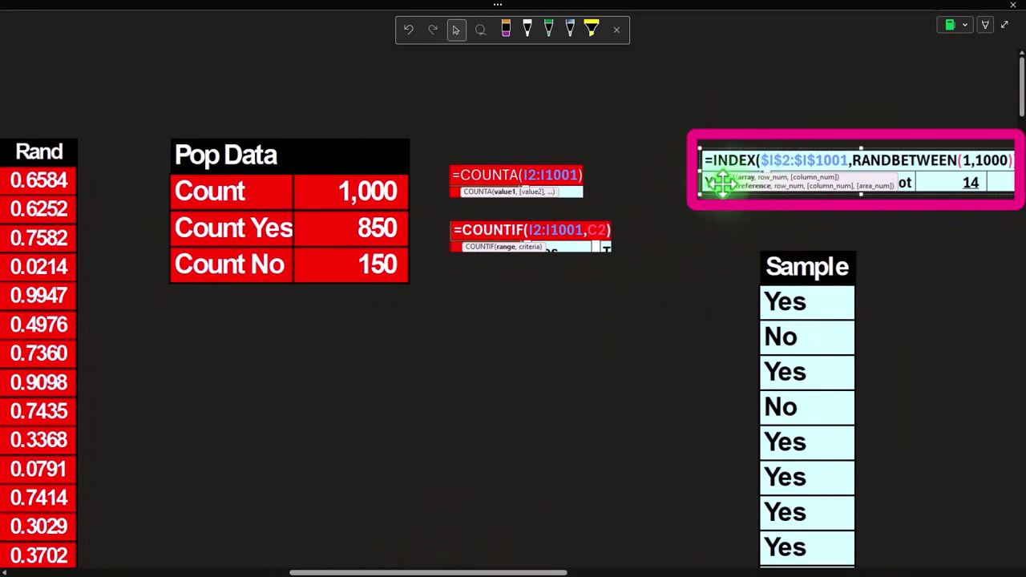
pyautogui.moveTo(517, 570)
pyautogui.mouseDown()
pyautogui.moveTo(450, 571)
pyautogui.moveTo(517, 571)
pyautogui.mouseUp()
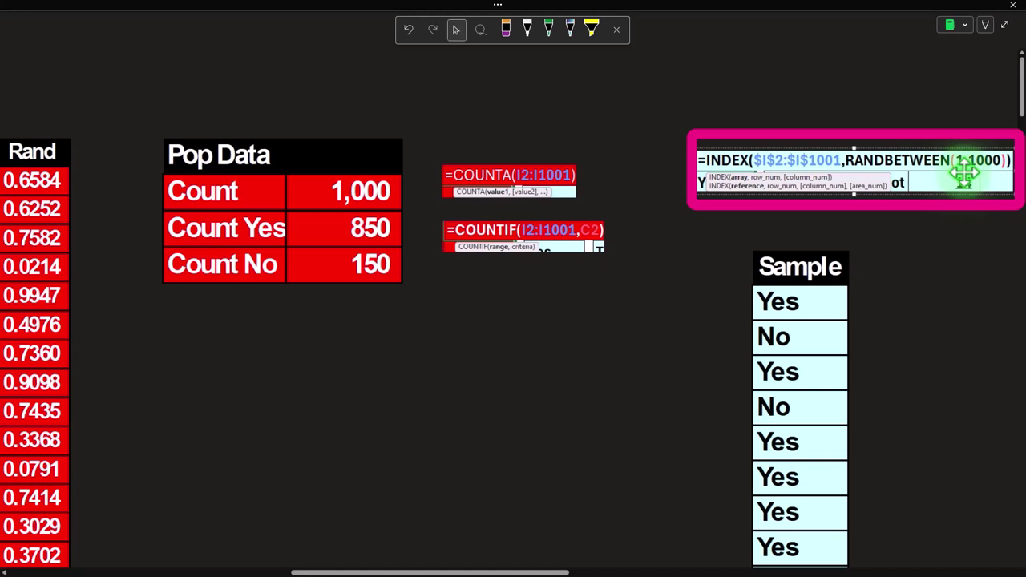
pyautogui.scroll(-1, 962, 172)
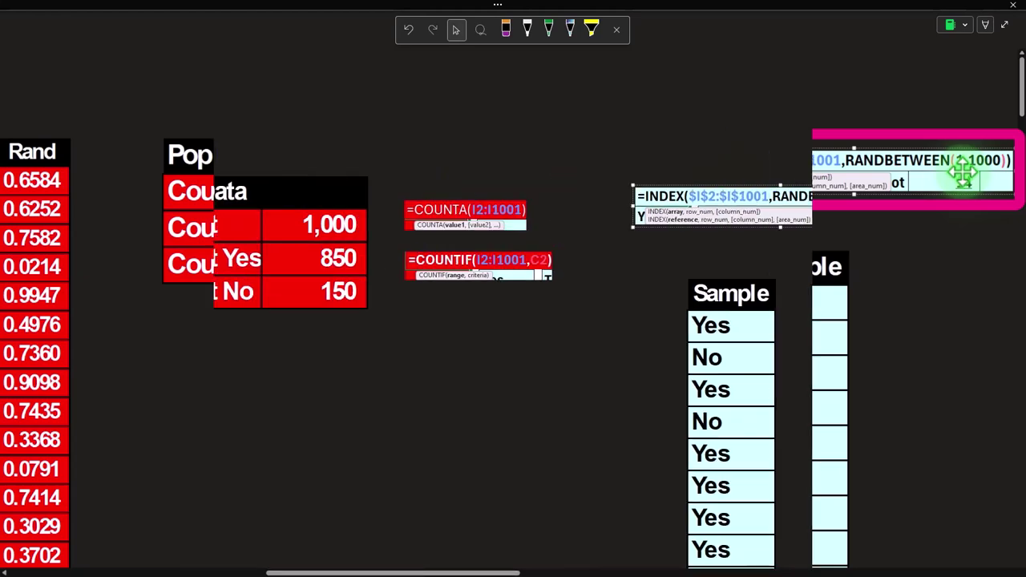
pyautogui.scroll(-1, 877, 208)
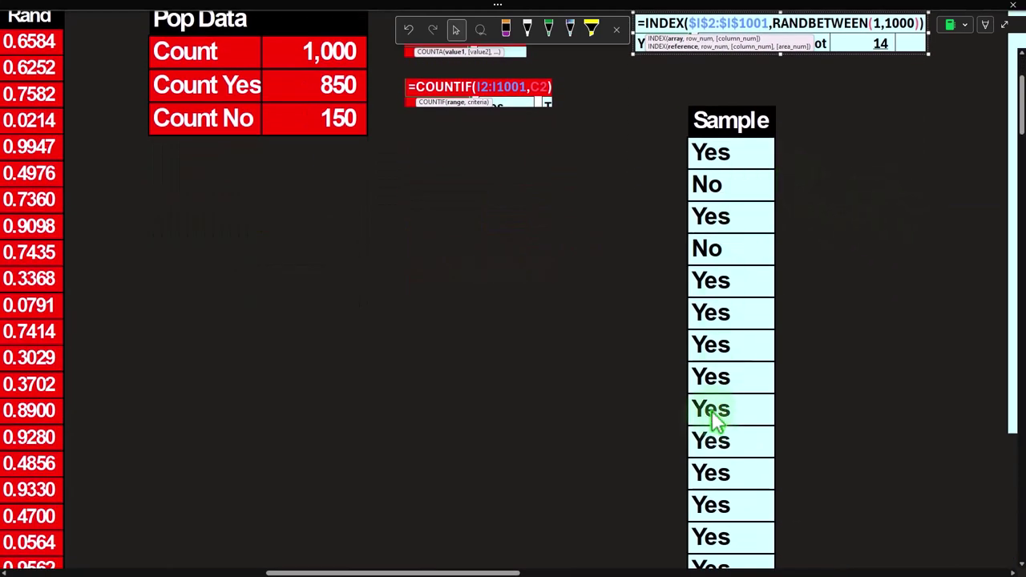
pyautogui.scroll(-1, 650, 453)
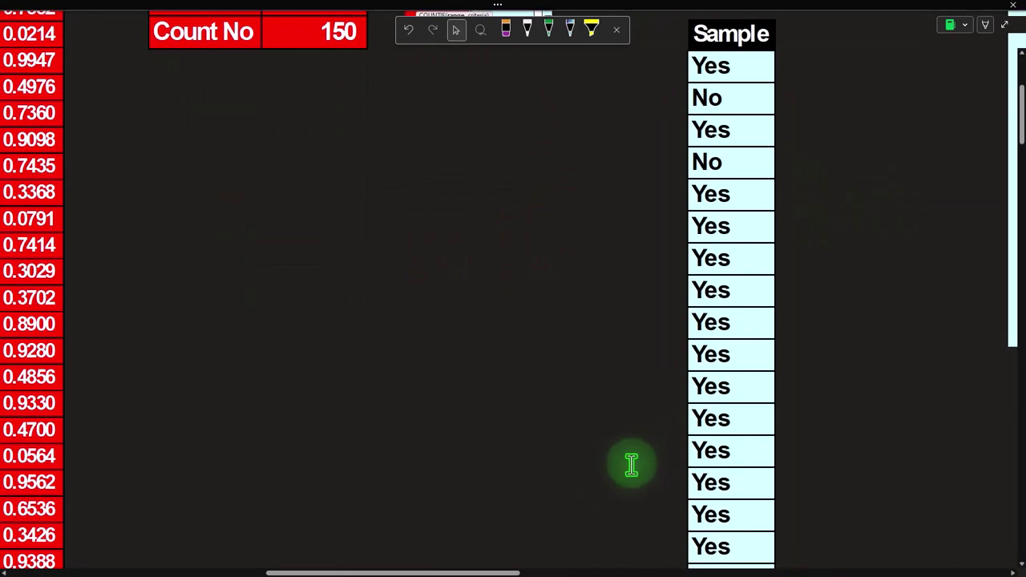
pyautogui.scroll(2, 552, 497)
# Step: Shrink the large cover to expose the s=Sample Count row and delete the box hiding its COUNTA formula
pyautogui.click(492, 570)
pyautogui.moveTo(492, 571); pyautogui.dragTo(637, 573)
pyautogui.click(732, 291)
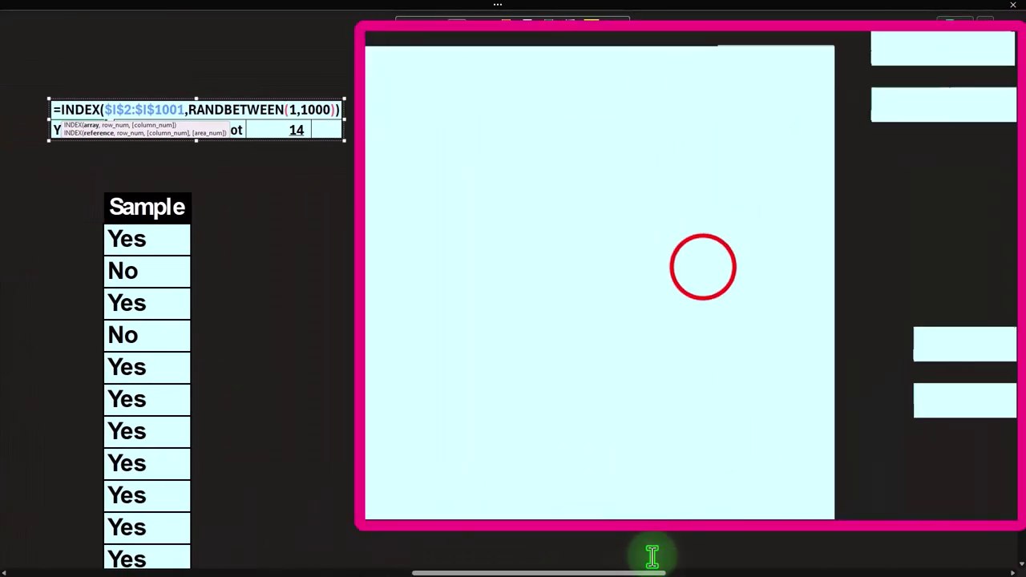
pyautogui.press('Escape')
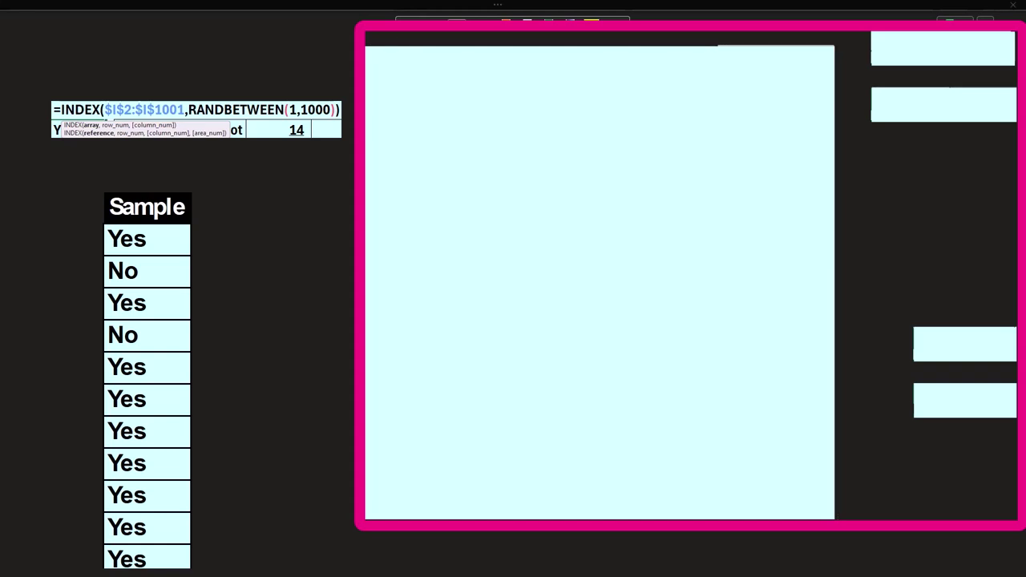
pyautogui.click(603, 50)
pyautogui.moveTo(606, 55); pyautogui.dragTo(602, 84)
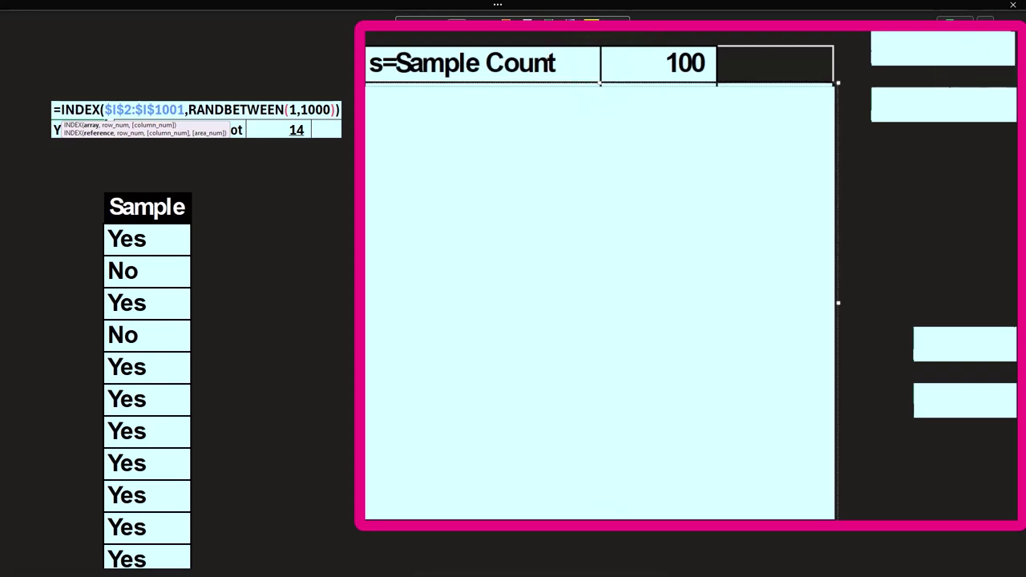
pyautogui.press('Escape')
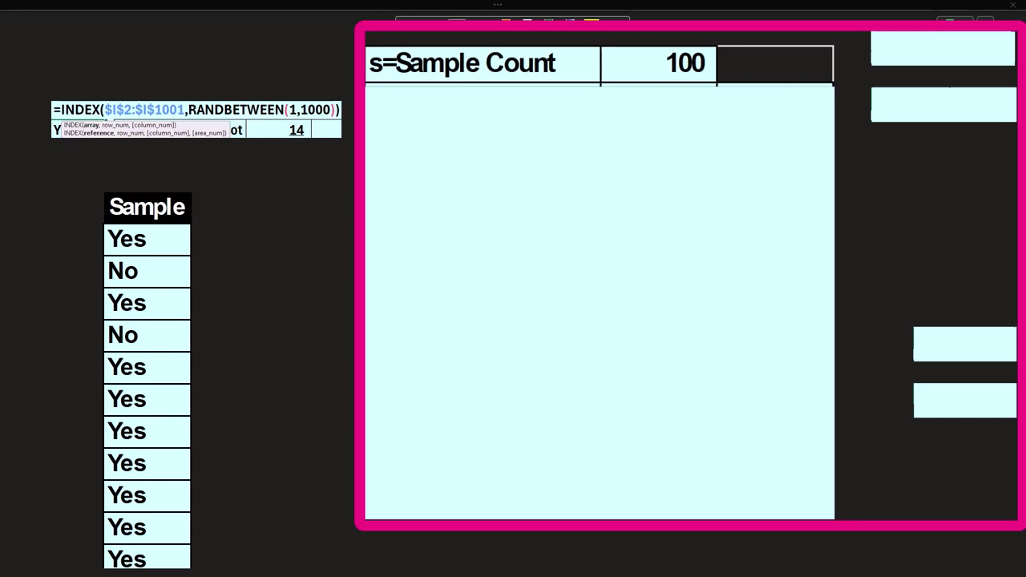
pyautogui.click(880, 58)
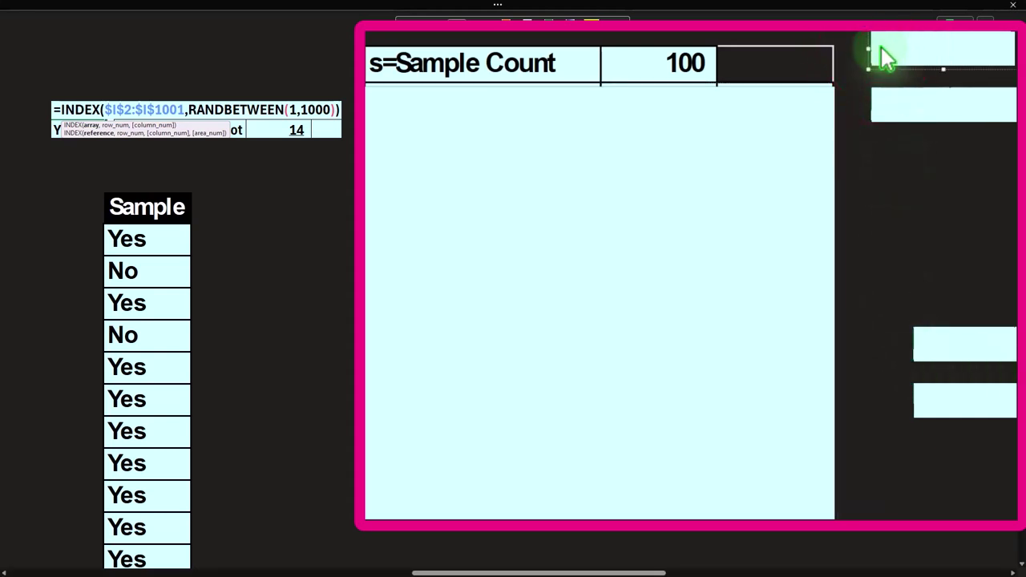
pyautogui.doubleClick(881, 48)
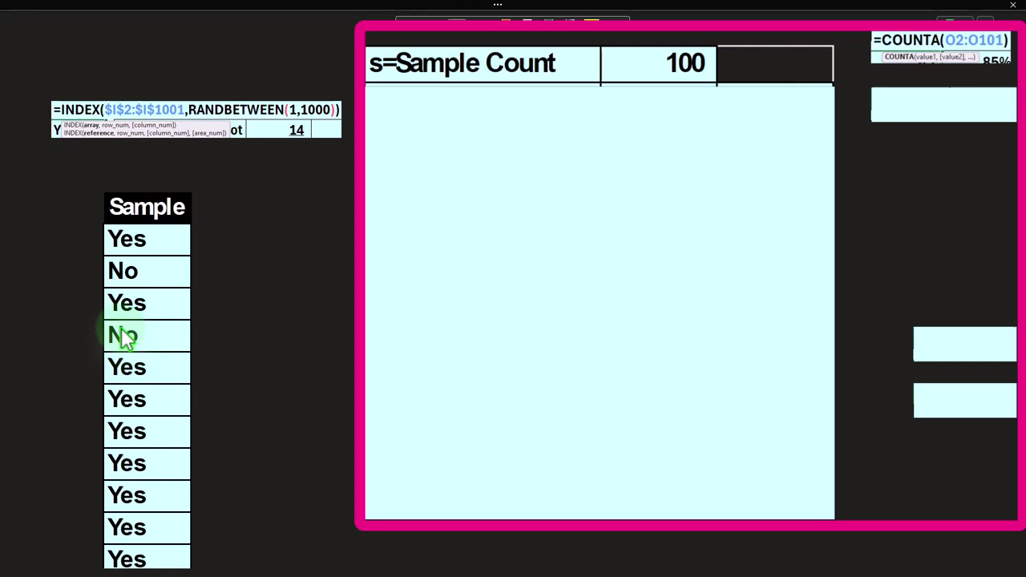
# Step: Shrink the large cover further to expose the P count & % - Yes row
pyautogui.click(612, 172)
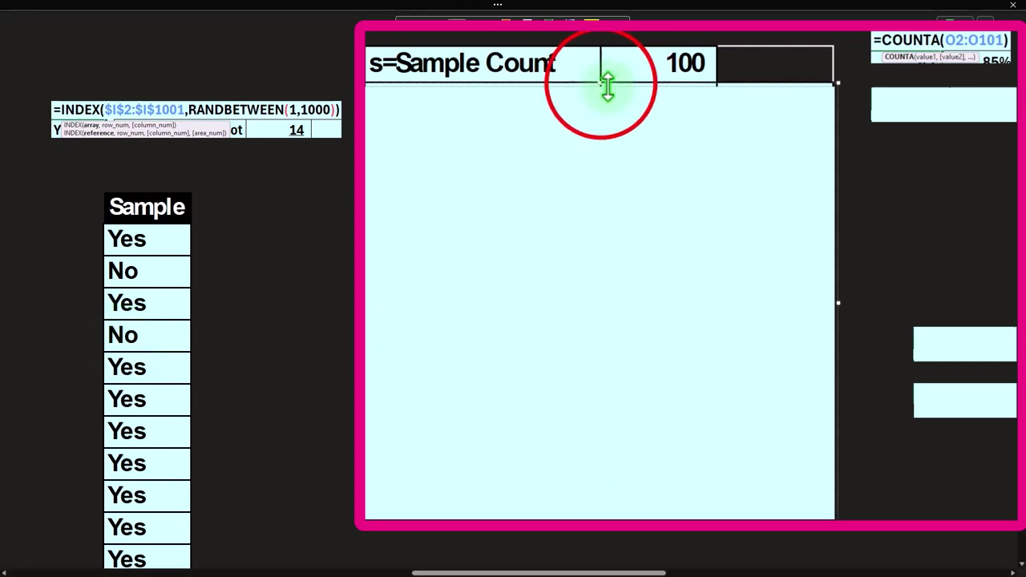
pyautogui.moveTo(601, 83); pyautogui.dragTo(598, 112)
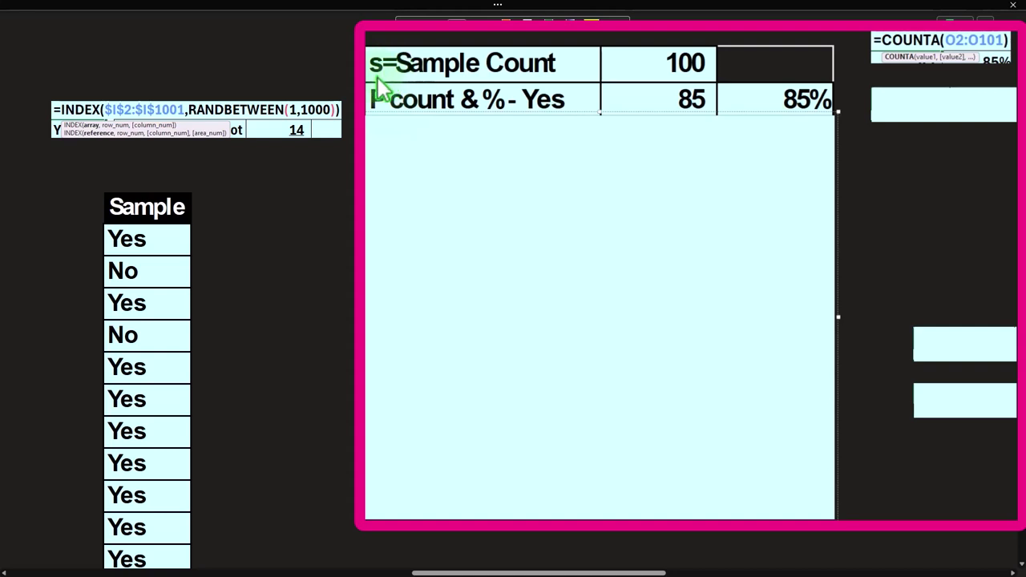
pyautogui.click(593, 126)
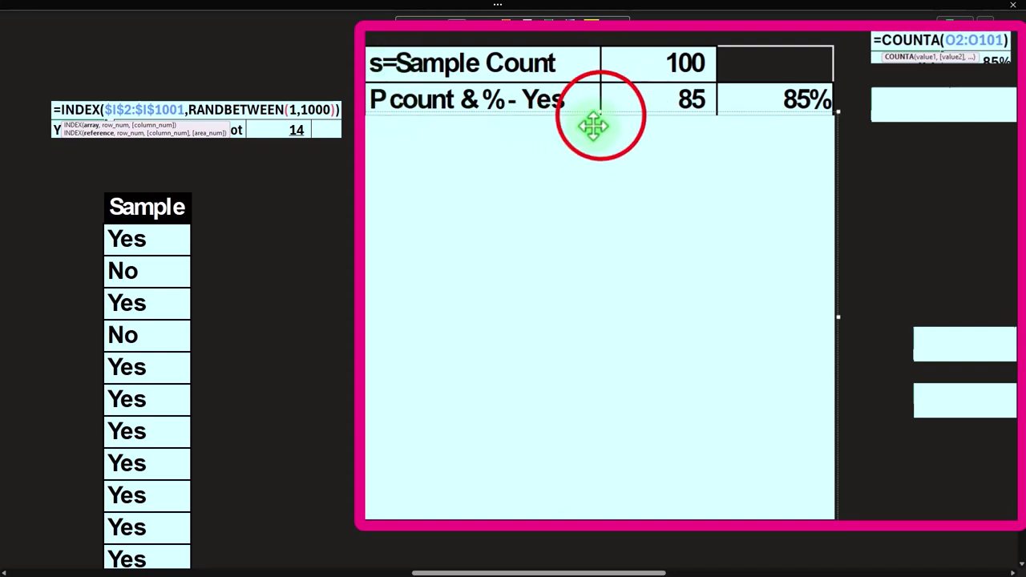
pyautogui.moveTo(601, 113); pyautogui.dragTo(601, 122)
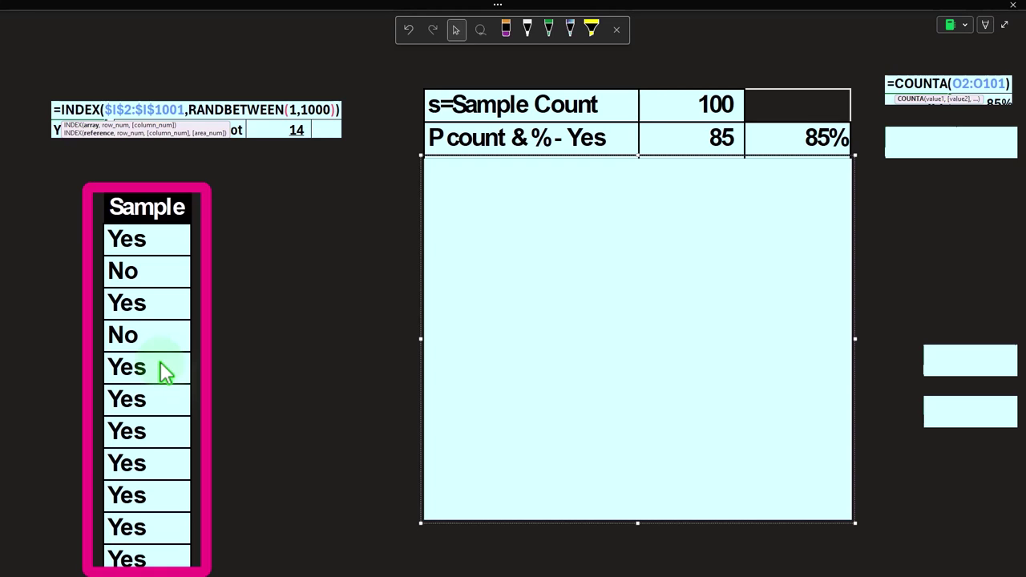
# Step: Delete the cover box hiding the COUNTIF formula beside the P count & % - Yes row
pyautogui.hotkey('ctrl', 'z')
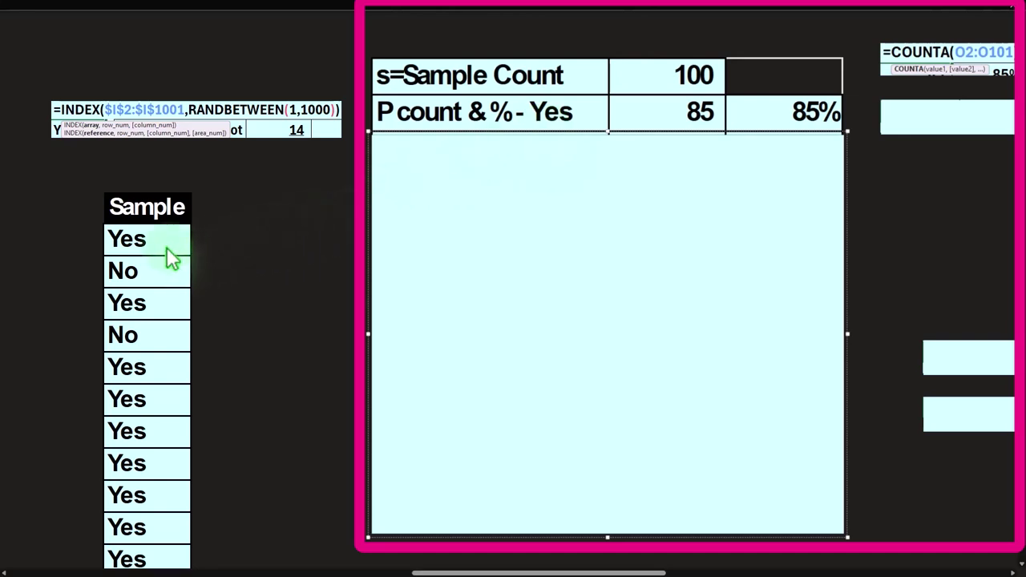
pyautogui.click(939, 125)
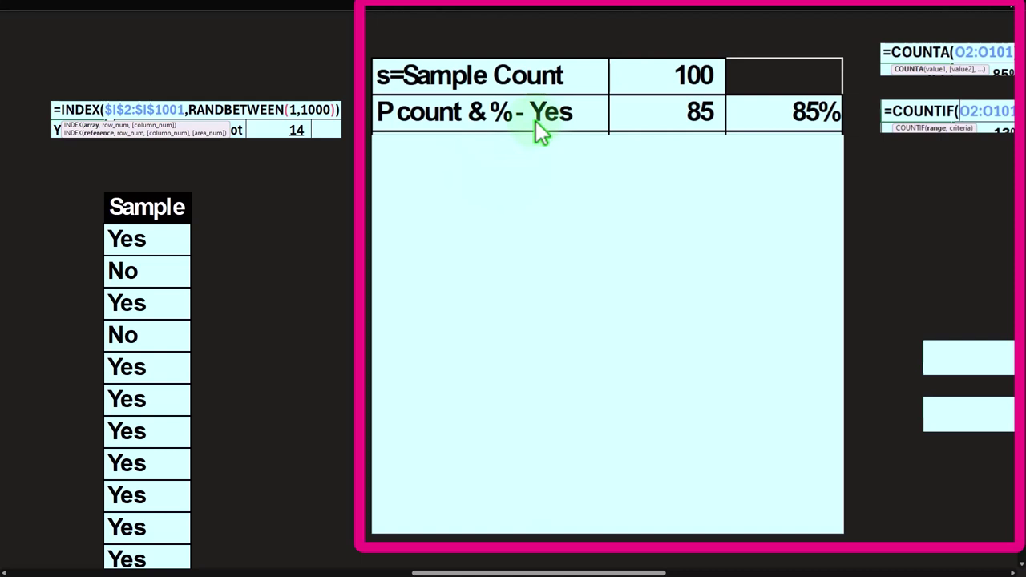
# Step: Shrink the large cover to expose the (1-P) count & % - Not row and the Total count row
pyautogui.click(659, 128)
pyautogui.click(659, 130)
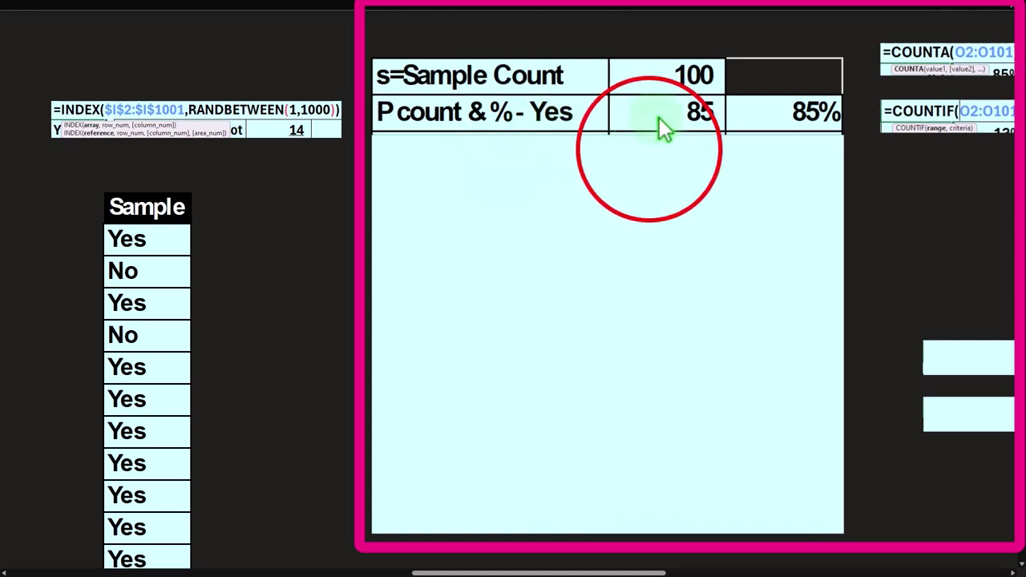
pyautogui.click(603, 131)
pyautogui.moveTo(604, 131); pyautogui.dragTo(601, 161)
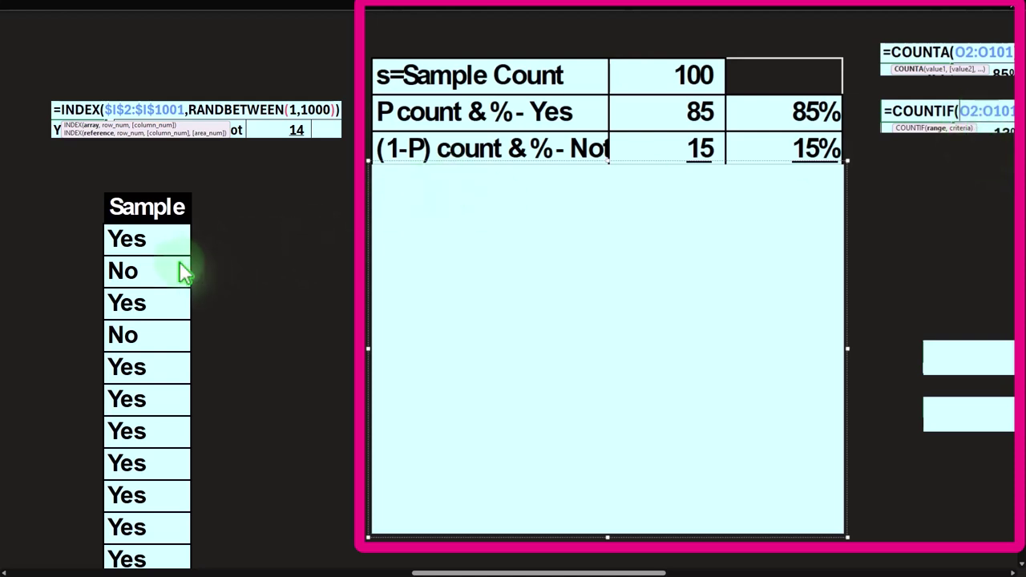
pyautogui.click(660, 174)
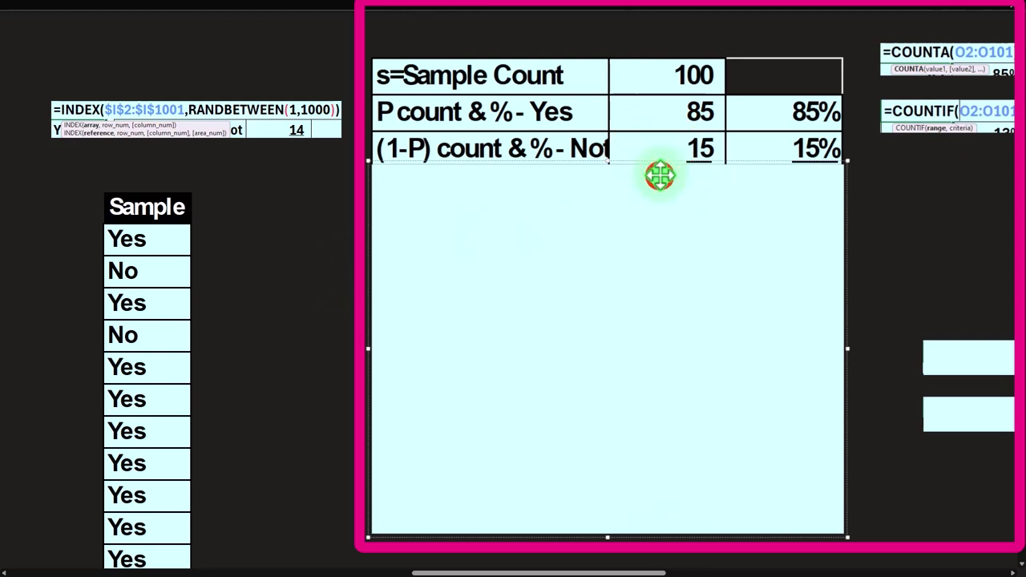
pyautogui.moveTo(610, 160); pyautogui.dragTo(608, 197)
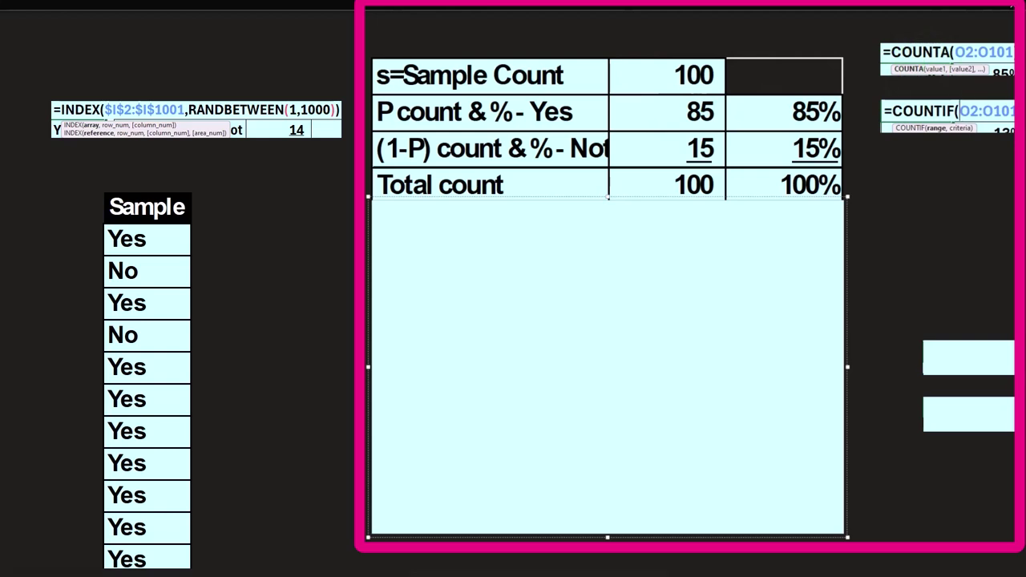
# Step: Calculate 85/100 and 15/100 in the calculator to check the Yes and Not percentages
pyautogui.moveTo(834, 570); pyautogui.dragTo(598, 275)
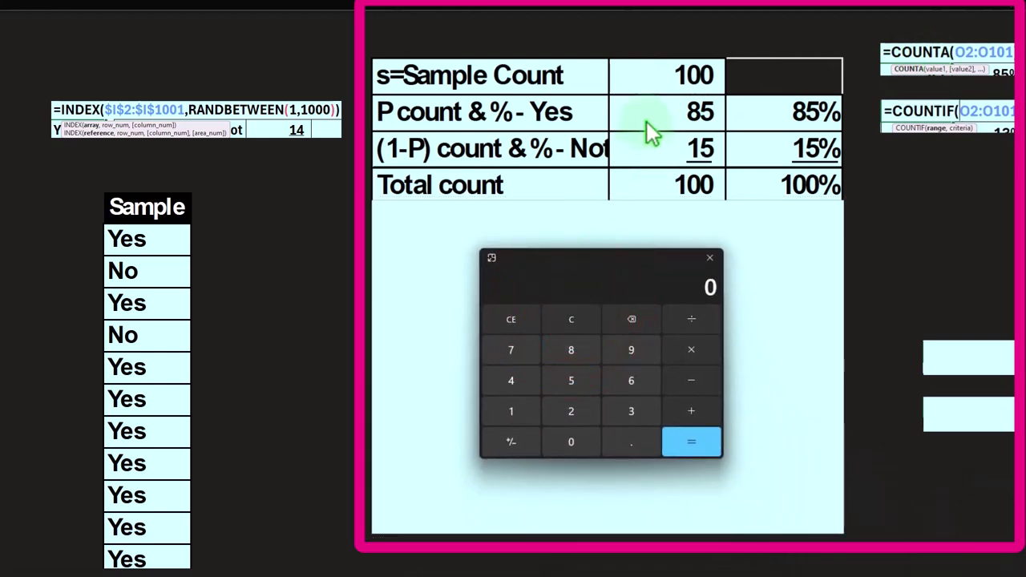
pyautogui.write('85/100')
pyautogui.press('Return')
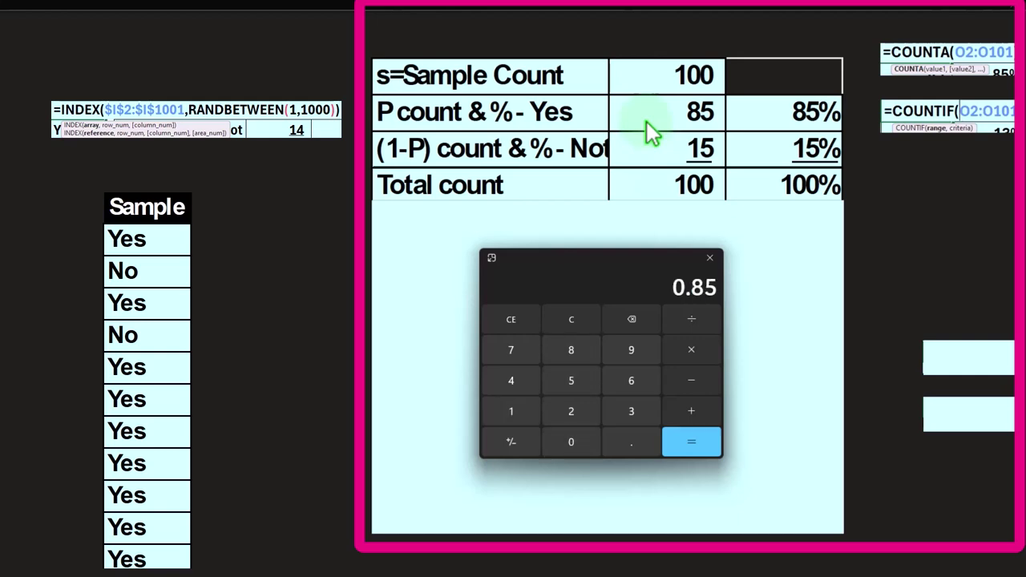
pyautogui.click(589, 325)
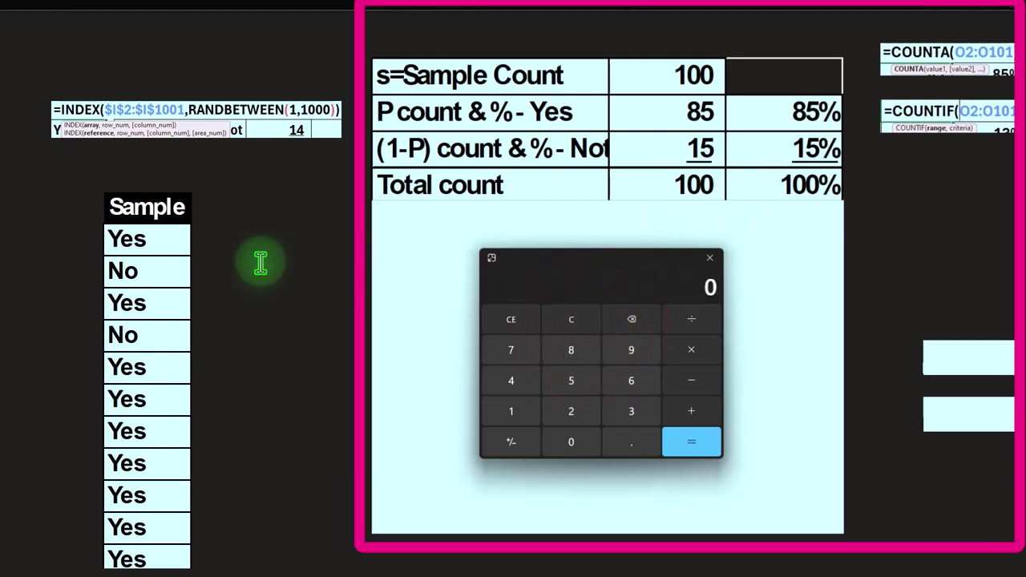
pyautogui.write('15/100')
pyautogui.press('Return')
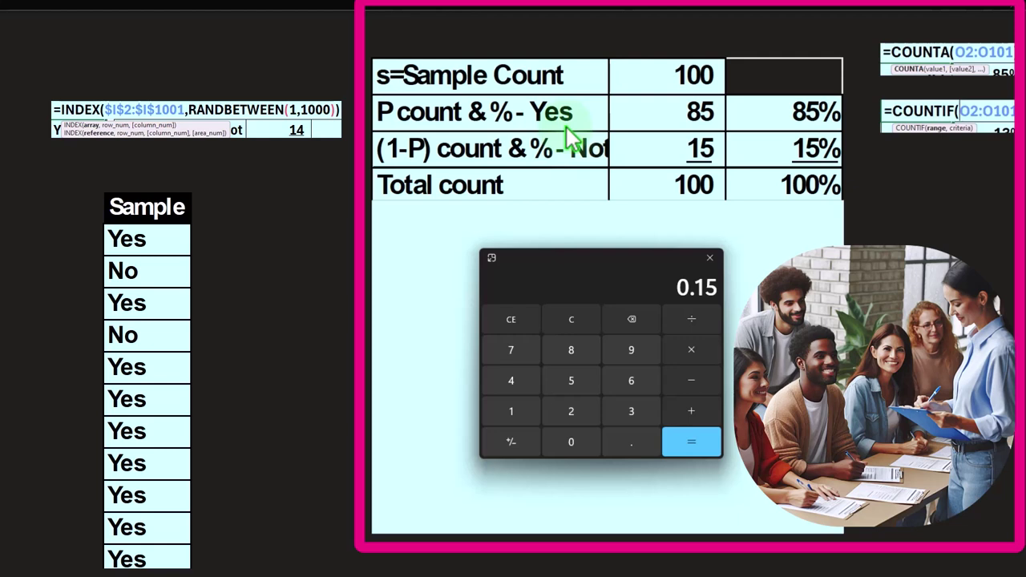
pyautogui.click(568, 268)
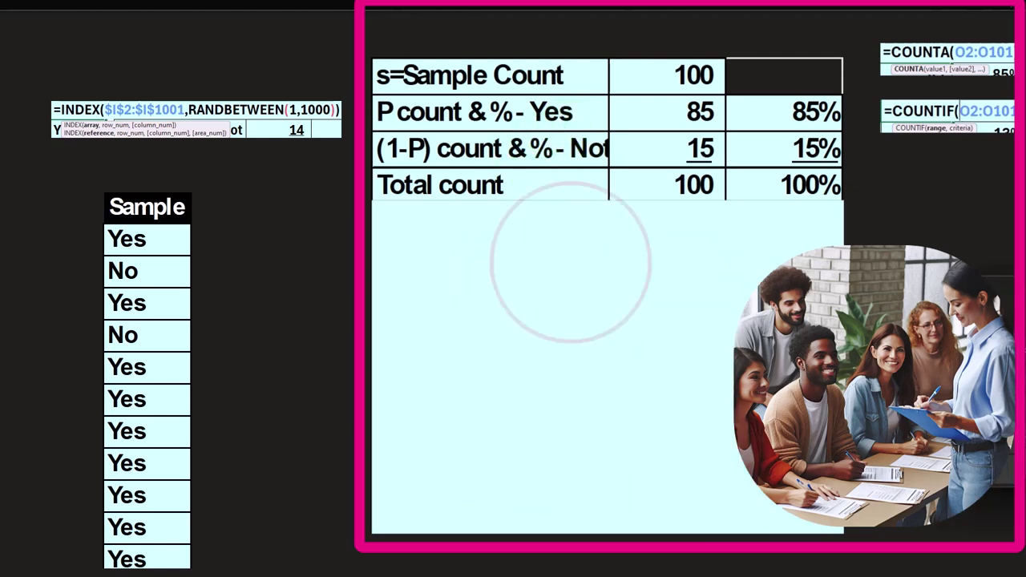
# Step: Shrink the large cover further to expose the Pbar = mean and Level of confidence rows
pyautogui.click(573, 313)
pyautogui.click(613, 200)
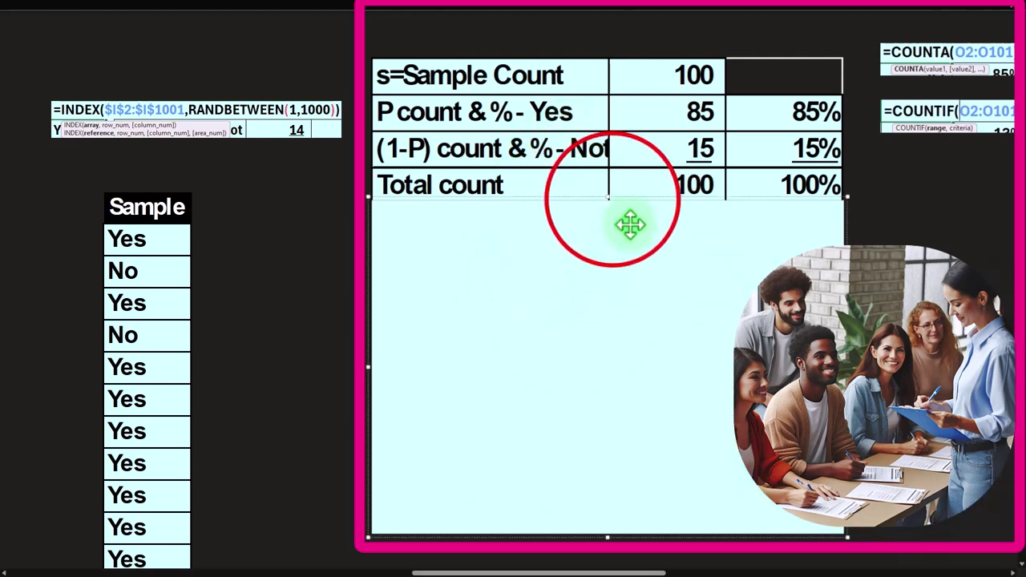
pyautogui.moveTo(612, 199); pyautogui.dragTo(612, 241)
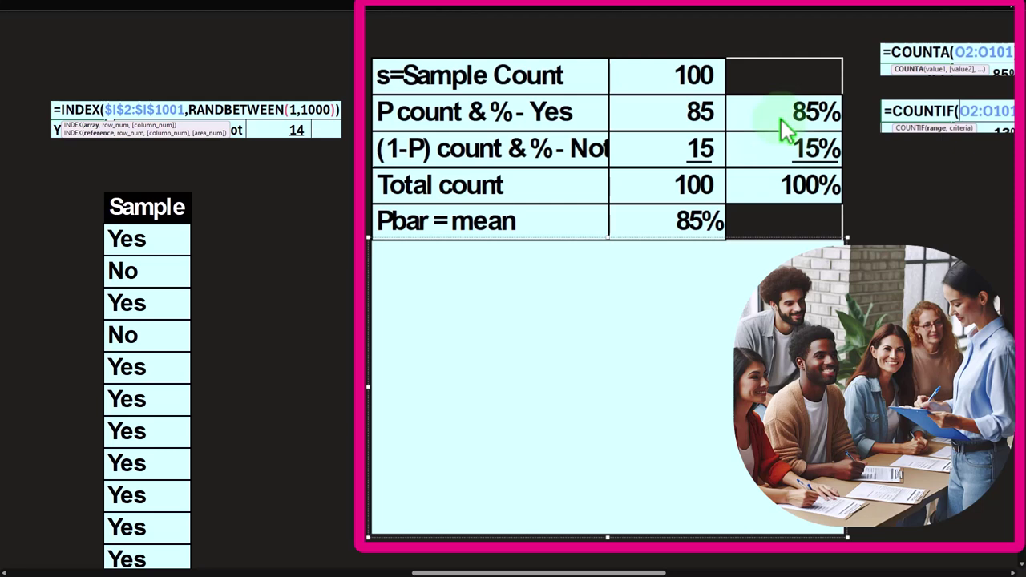
pyautogui.moveTo(607, 239); pyautogui.dragTo(609, 275)
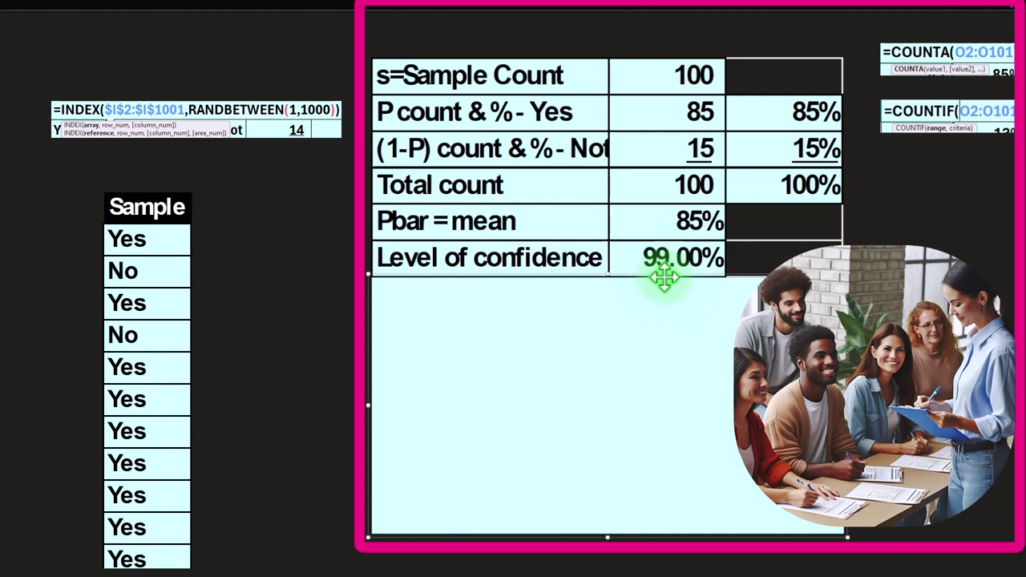
# Step: Examine the middle area and both tails of the bell curve chart, and return to the sample statistics table
pyautogui.click(453, 572)
pyautogui.moveTo(453, 572); pyautogui.dragTo(800, 573)
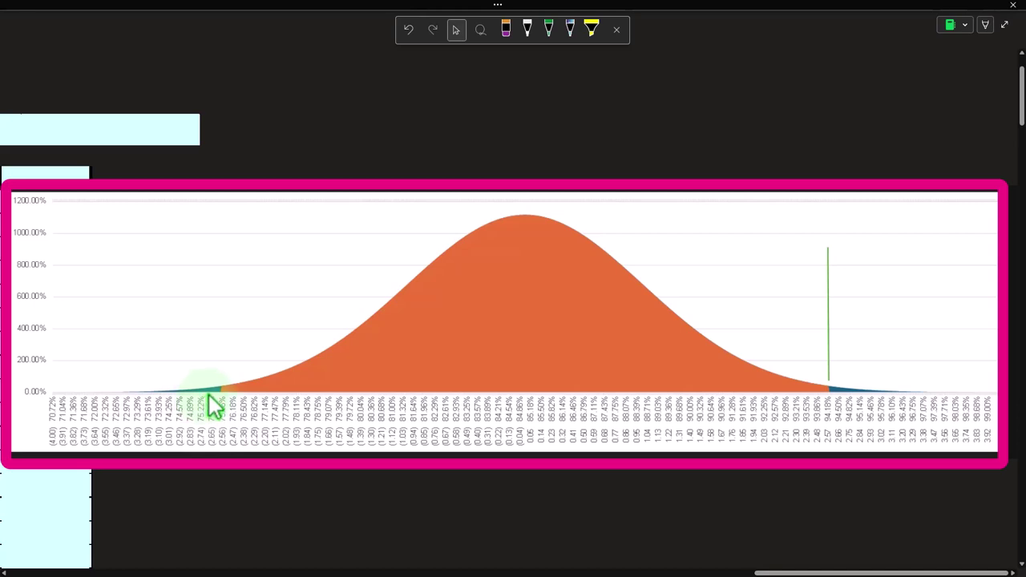
pyautogui.click(826, 565)
pyautogui.moveTo(825, 565); pyautogui.dragTo(561, 373)
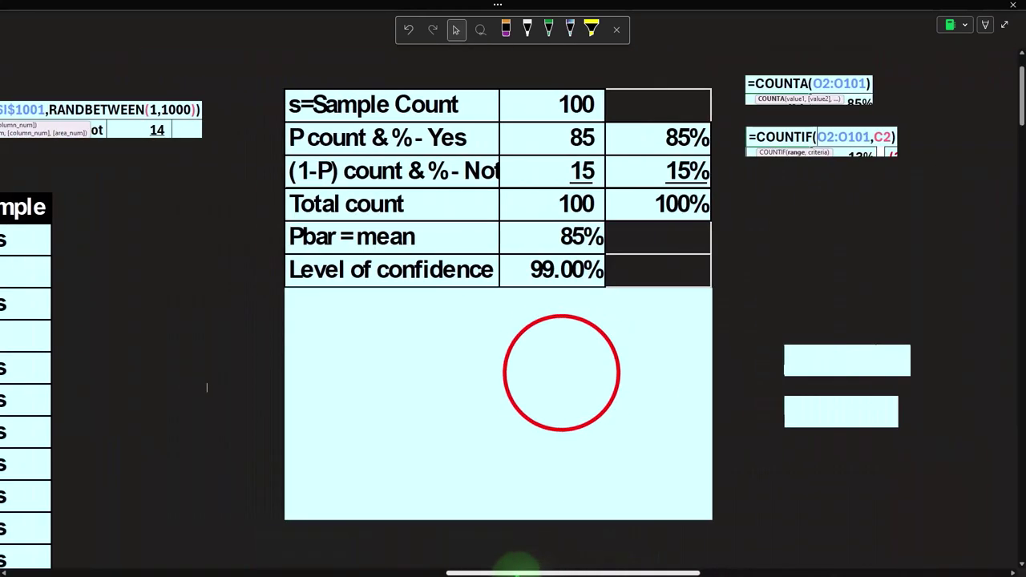
# Step: Shrink the large cover to expose the a=alpha row and the a/2 row
pyautogui.click(504, 288)
pyautogui.moveTo(501, 288); pyautogui.dragTo(501, 319)
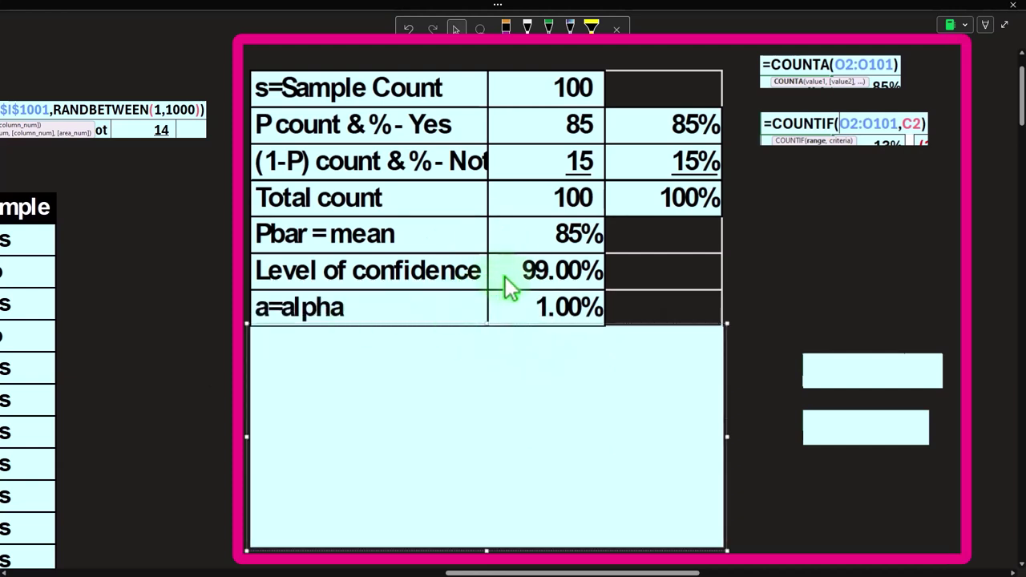
pyautogui.click(481, 330)
pyautogui.moveTo(486, 322); pyautogui.dragTo(483, 360)
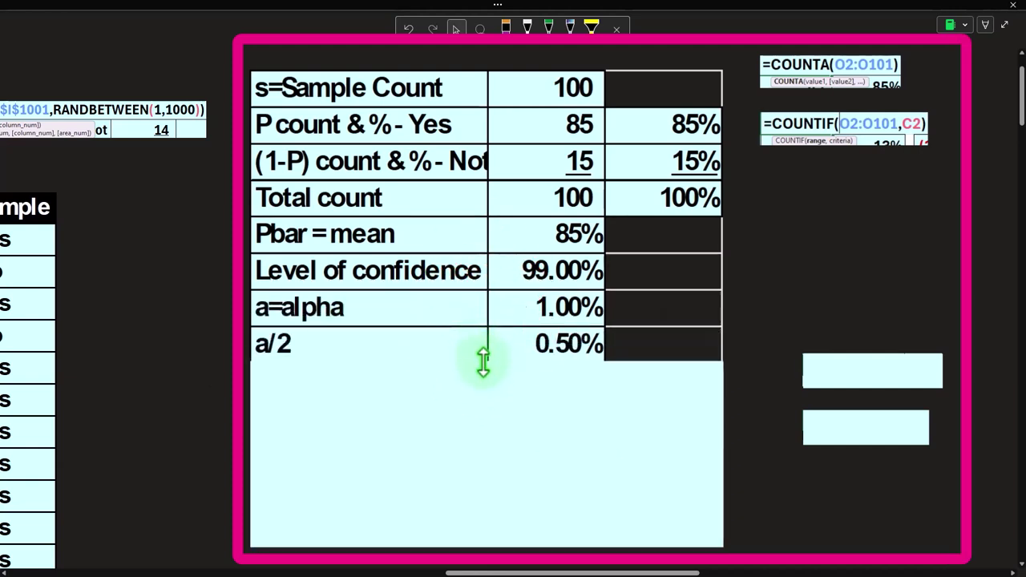
pyautogui.click(483, 360)
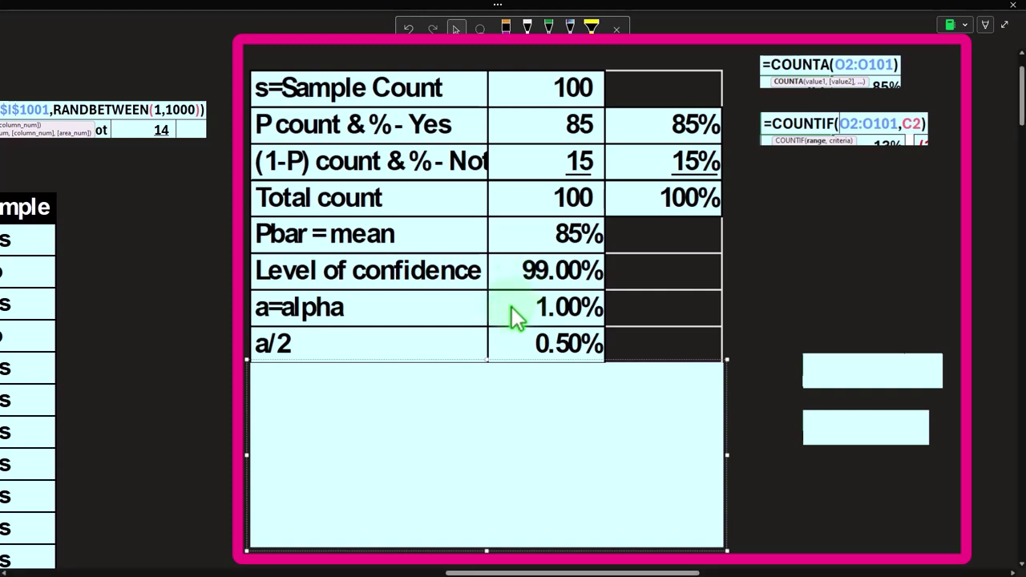
# Step: Shrink the large cover to expose the z row and delete the box hiding its NORM.S.INV formula
pyautogui.moveTo(480, 361); pyautogui.dragTo(482, 395)
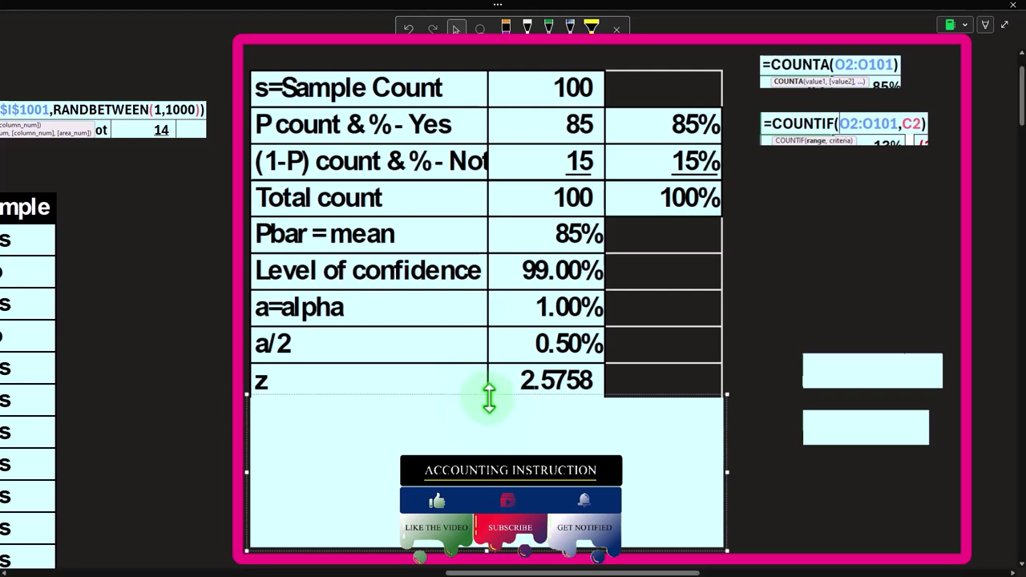
pyautogui.click(482, 395)
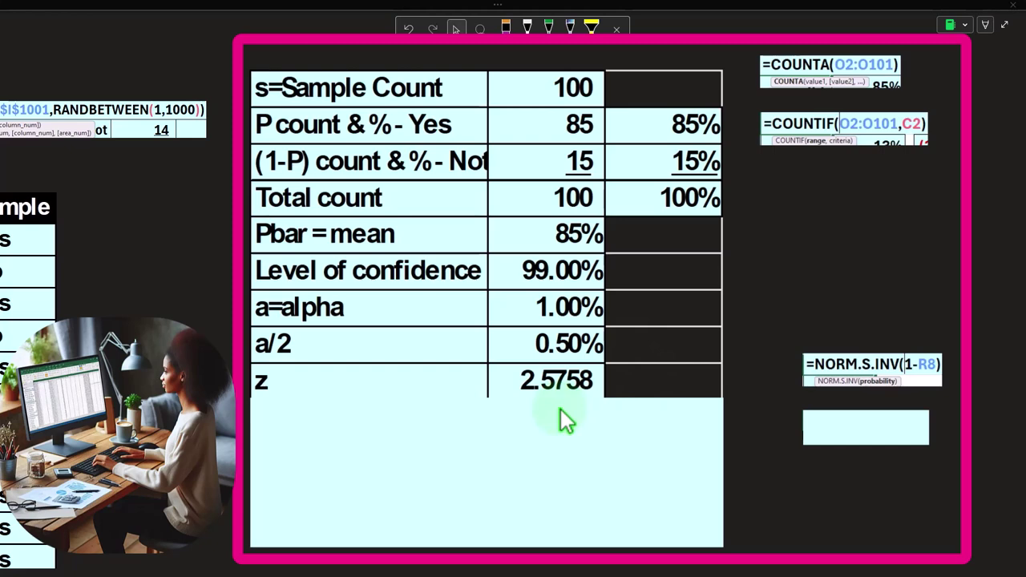
pyautogui.click(516, 441)
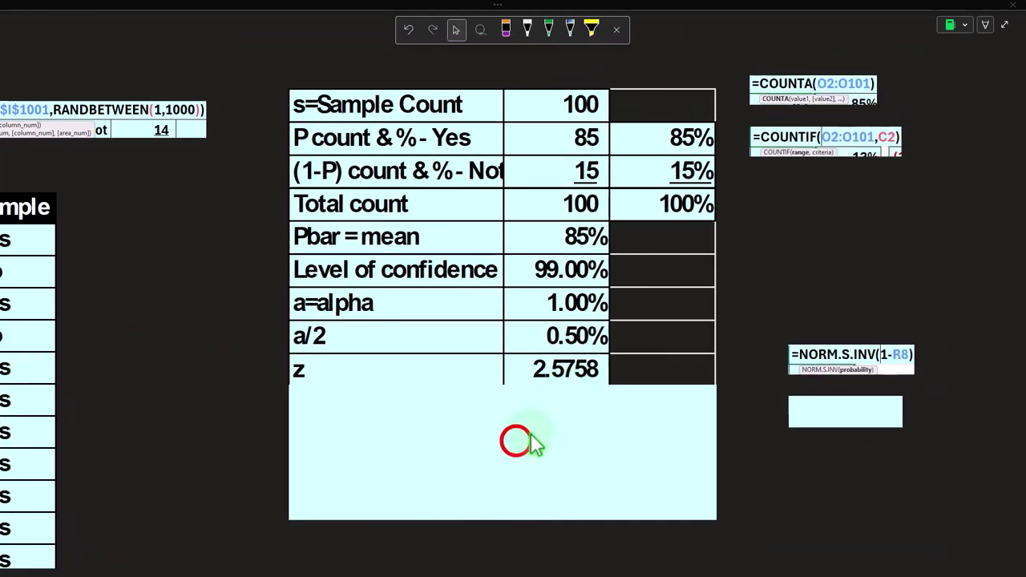
# Step: Check the bell curve chart again and shrink the large cover to expose the Standard error row
pyautogui.moveTo(493, 571); pyautogui.dragTo(817, 572)
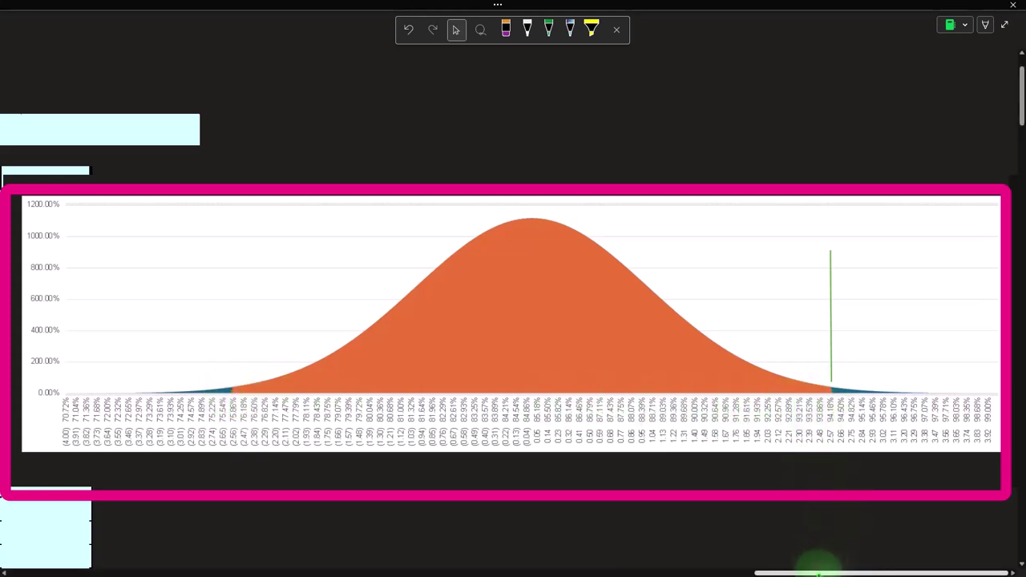
pyautogui.moveTo(839, 572); pyautogui.dragTo(584, 570)
pyautogui.click(442, 452)
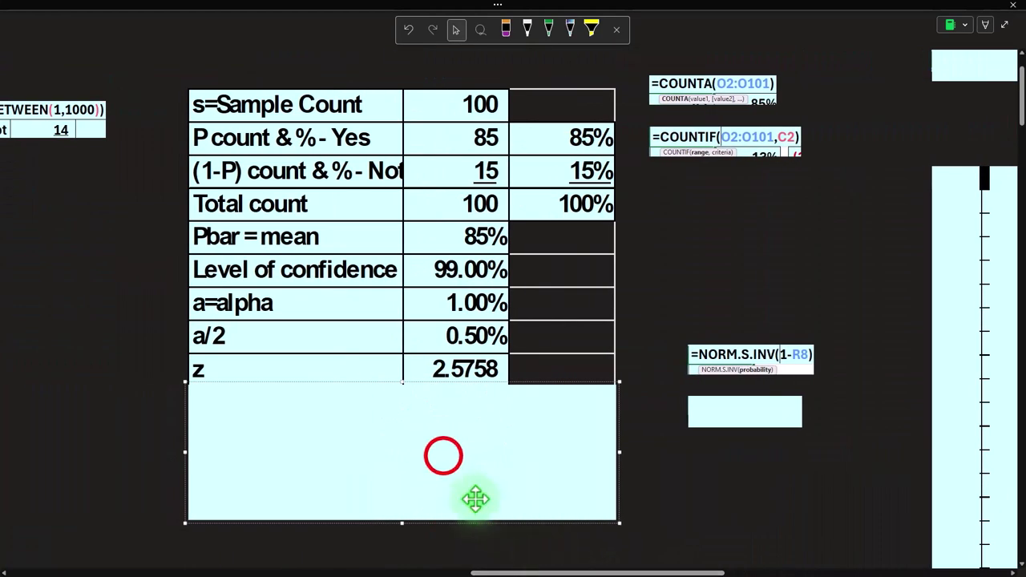
pyautogui.moveTo(393, 381); pyautogui.dragTo(400, 414)
pyautogui.moveTo(467, 424); pyautogui.dragTo(467, 426)
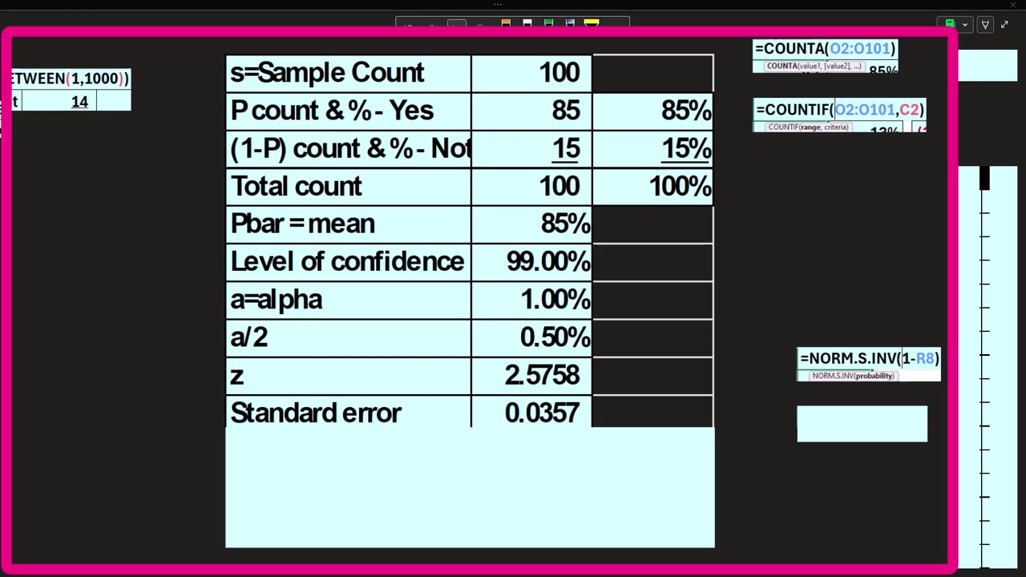
# Step: Review the population list and Pop Data table, the Sample list, and the Yes count in the sample statistics table
pyautogui.press('super+Escape')
pyautogui.moveTo(701, 573); pyautogui.dragTo(437, 572)
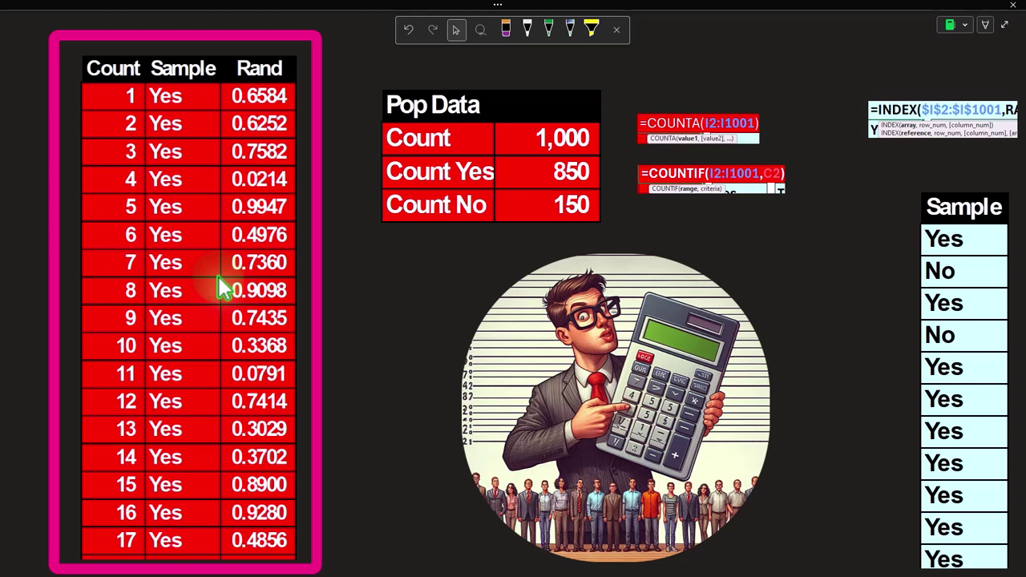
pyautogui.click(197, 202)
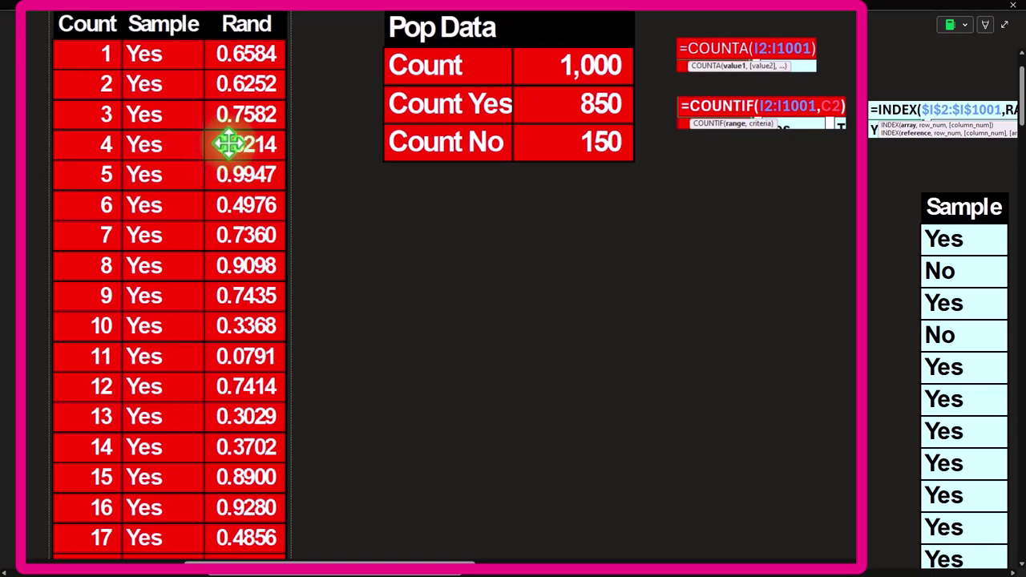
pyautogui.click(361, 571)
pyautogui.moveTo(361, 571); pyautogui.dragTo(545, 369)
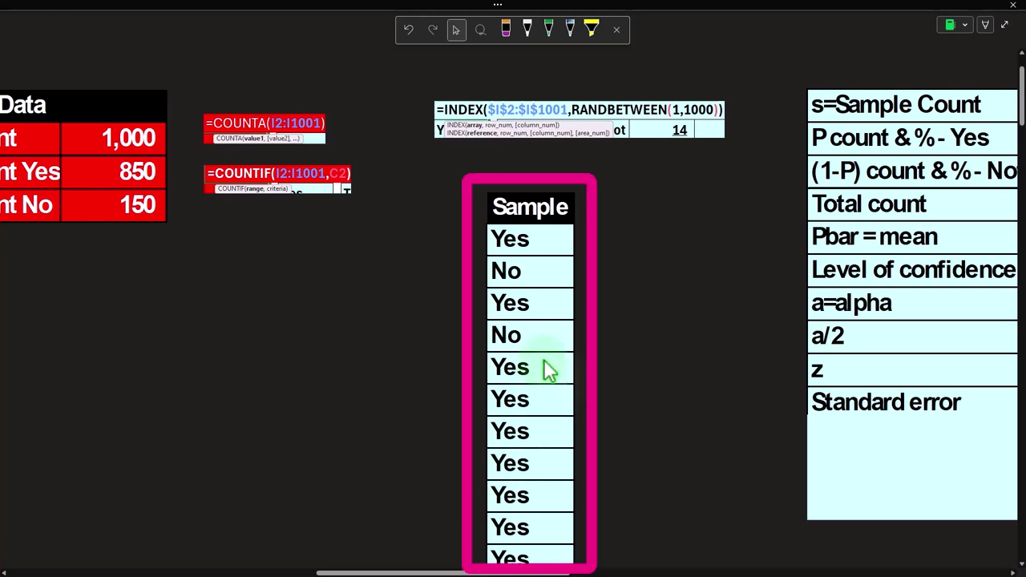
pyautogui.moveTo(527, 571); pyautogui.dragTo(608, 571)
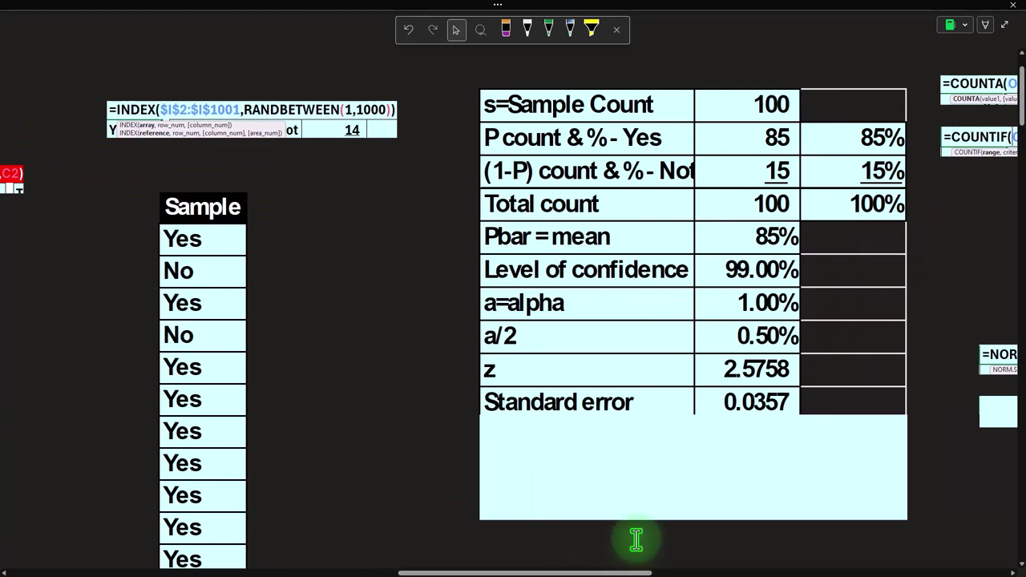
pyautogui.click(777, 136)
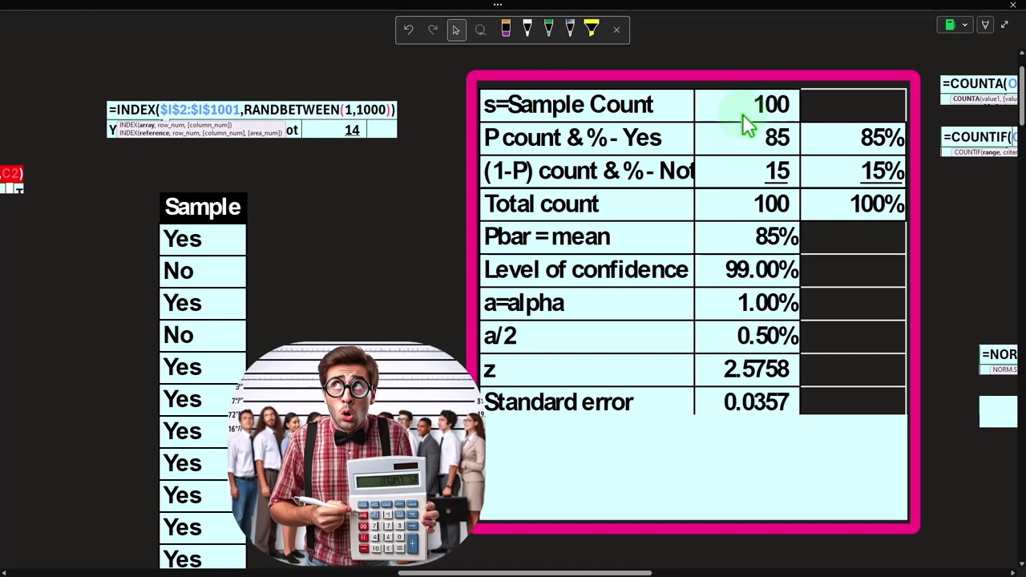
# Step: Examine the confidence interval formula for proportions under the Confidence Intervals Proportions - Binomial title
pyautogui.click(553, 571)
pyautogui.moveTo(554, 571); pyautogui.dragTo(103, 571)
pyautogui.click(823, 550)
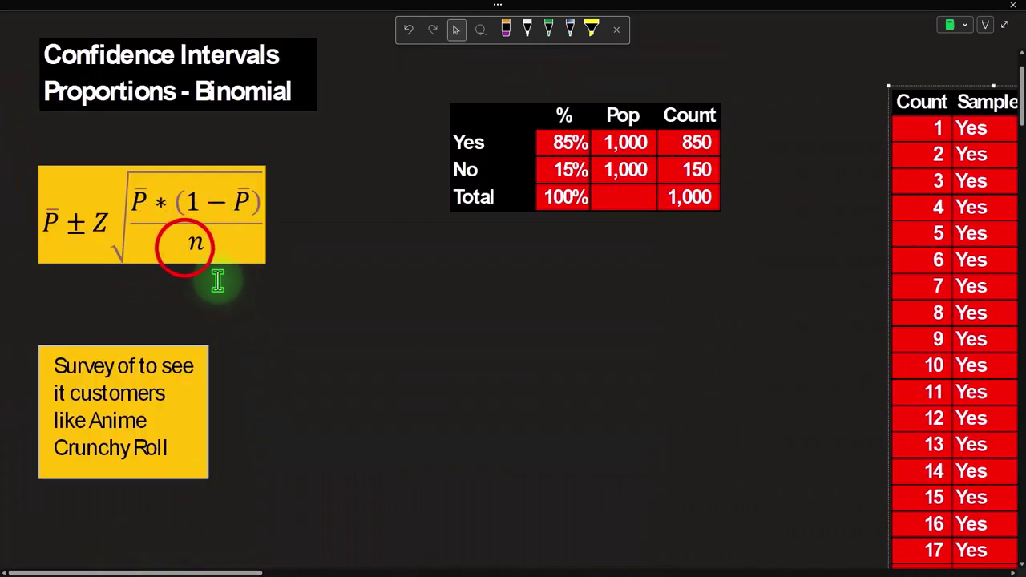
pyautogui.click(185, 255)
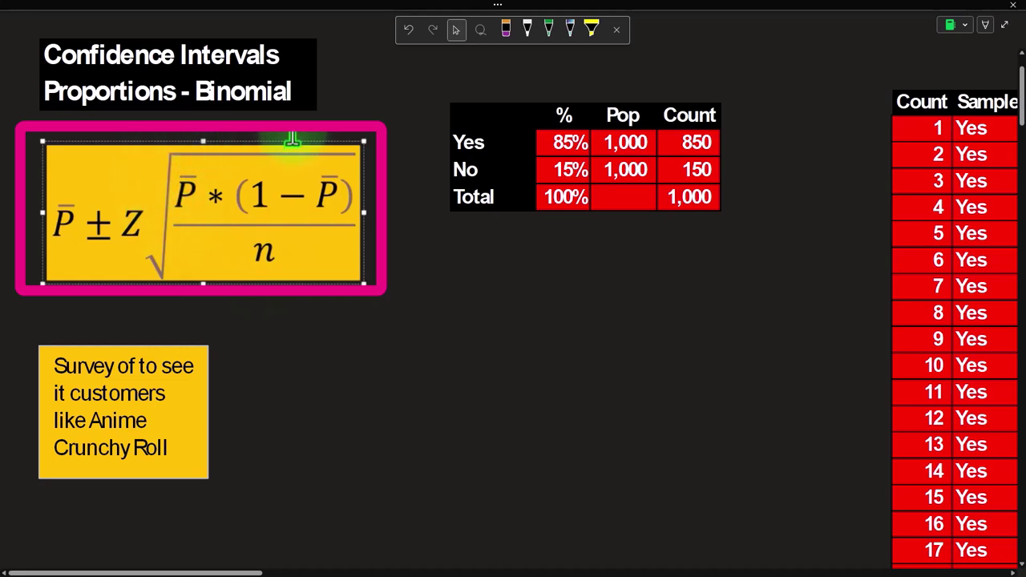
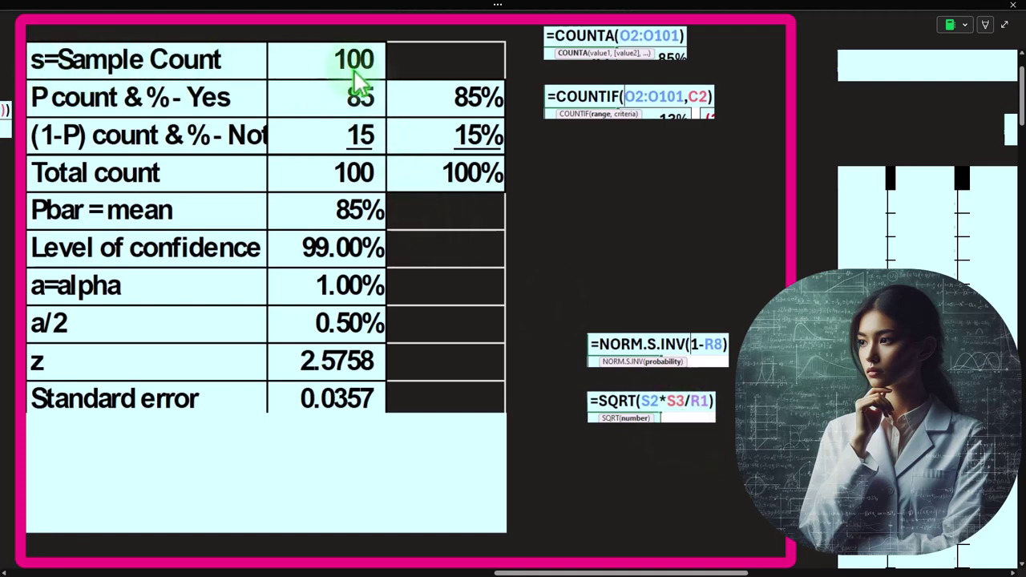
# Step: Shrink the large cover to expose the Margin of error row and examine the bell curve chart
pyautogui.click(353, 478)
pyautogui.moveTo(265, 412); pyautogui.dragTo(261, 454)
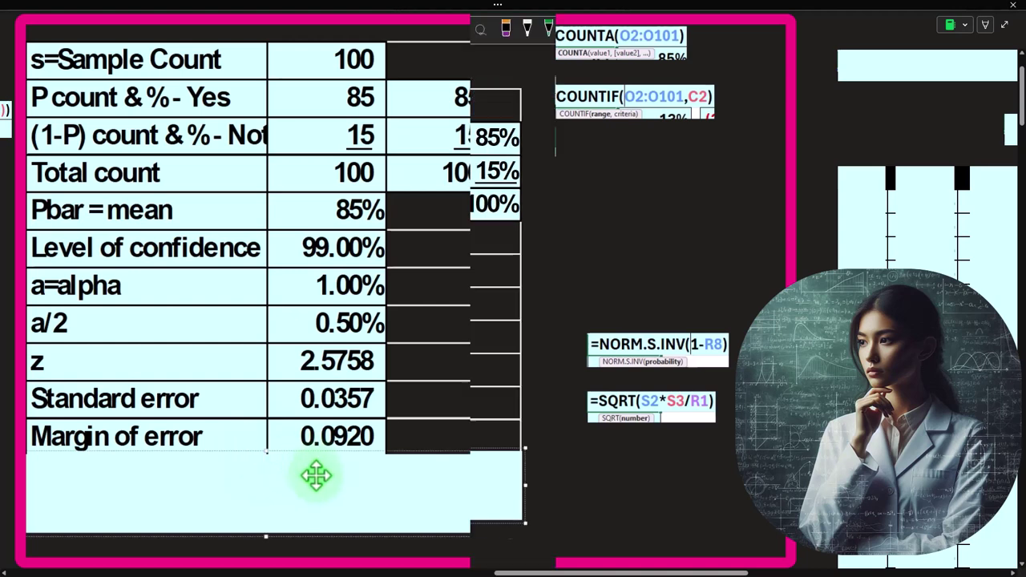
pyautogui.moveTo(561, 571); pyautogui.dragTo(810, 566)
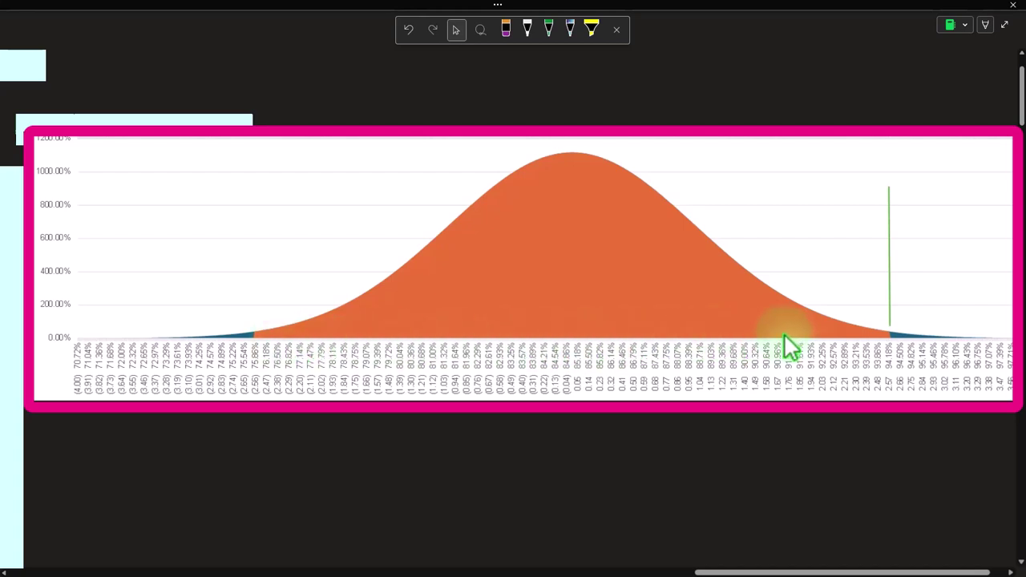
# Step: Return to the sample statistics table and bring up a cleared calculator beside it
pyautogui.click(852, 372)
pyautogui.click(811, 572)
pyautogui.moveTo(811, 571); pyautogui.dragTo(623, 553)
pyautogui.moveTo(1015, 492); pyautogui.dragTo(691, 356)
pyautogui.click(651, 390)
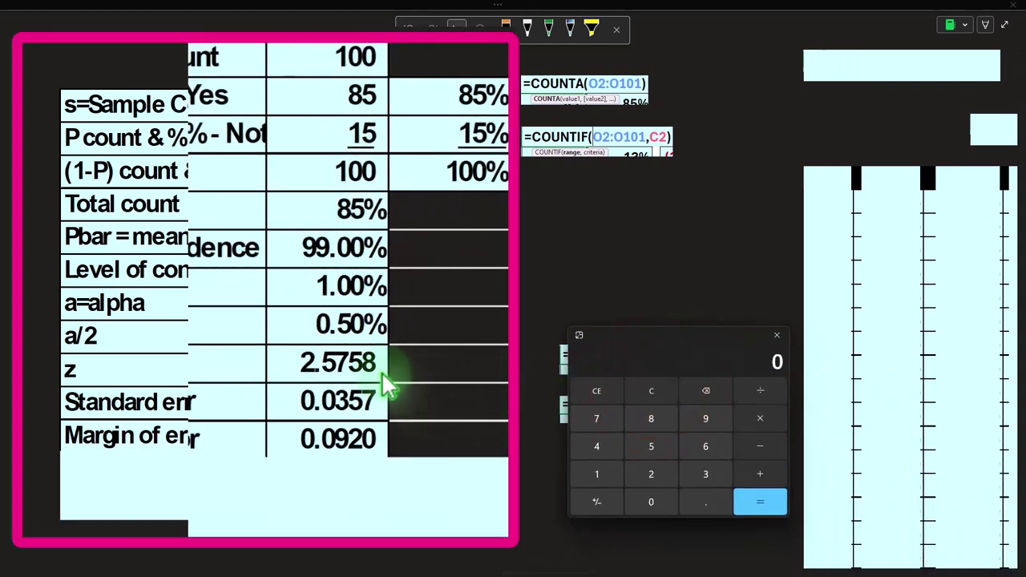
pyautogui.write('2.57')
pyautogui.press('BackSpace')
pyautogui.press('BackSpace')
pyautogui.press('BackSpace')
pyautogui.press('BackSpace')
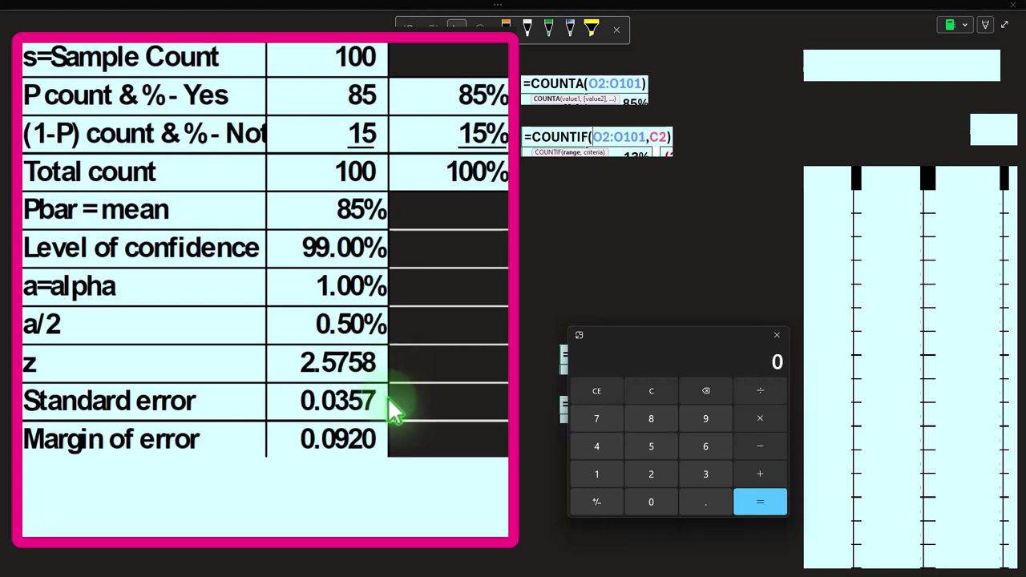
# Step: Calculate the margin of error in the calculator by multiplying the standard error 0.0357 by the z value 2.5758
pyautogui.write('.0357')
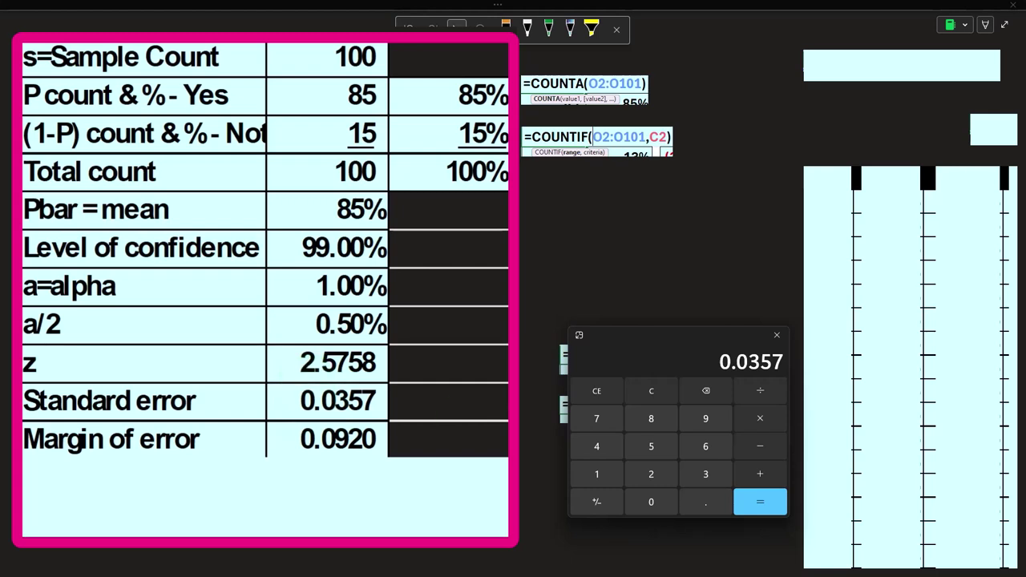
pyautogui.click(757, 421)
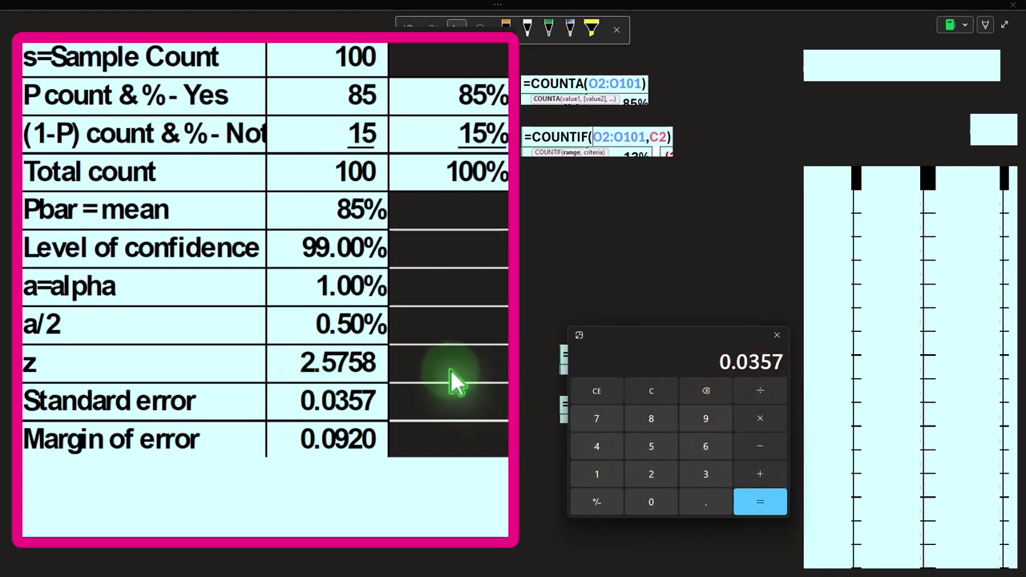
pyautogui.write('20')
pyautogui.press('BackSpace')
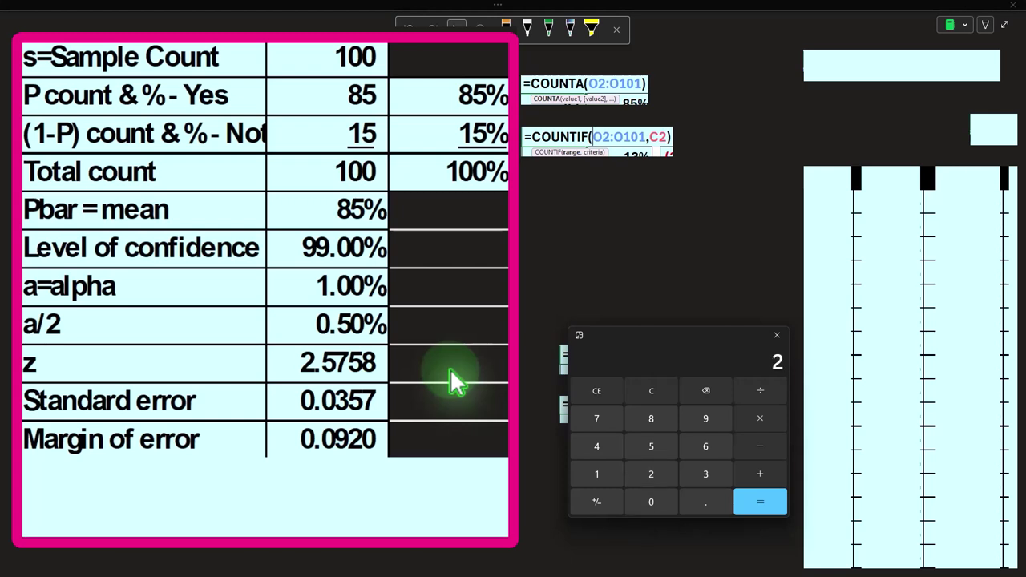
pyautogui.write('.5758')
pyautogui.press('Return')
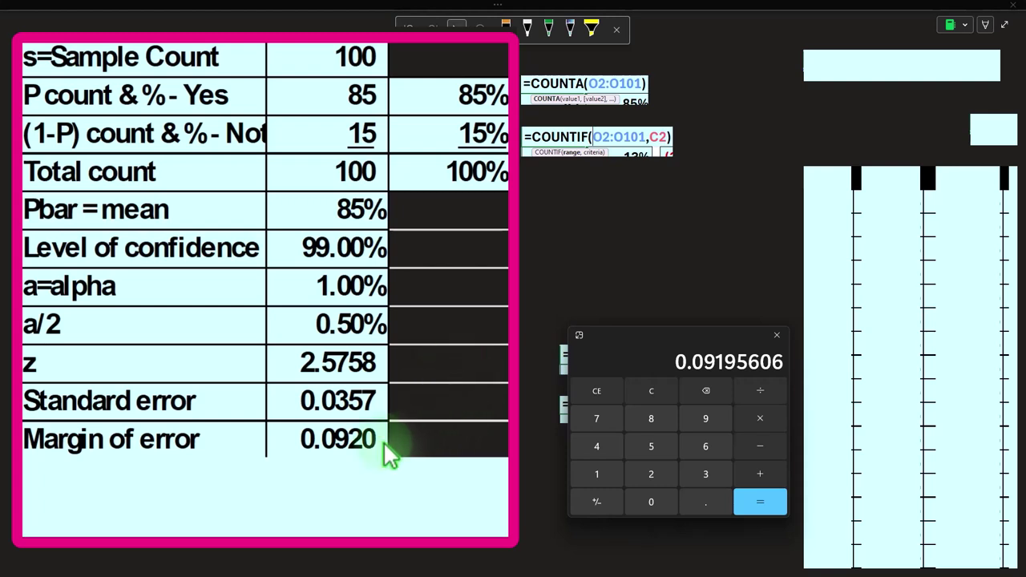
# Step: Shrink the cover to expose the Lower end row and calculate it by subtracting 0.092 from 0.85
pyautogui.moveTo(383, 454); pyautogui.dragTo(266, 488)
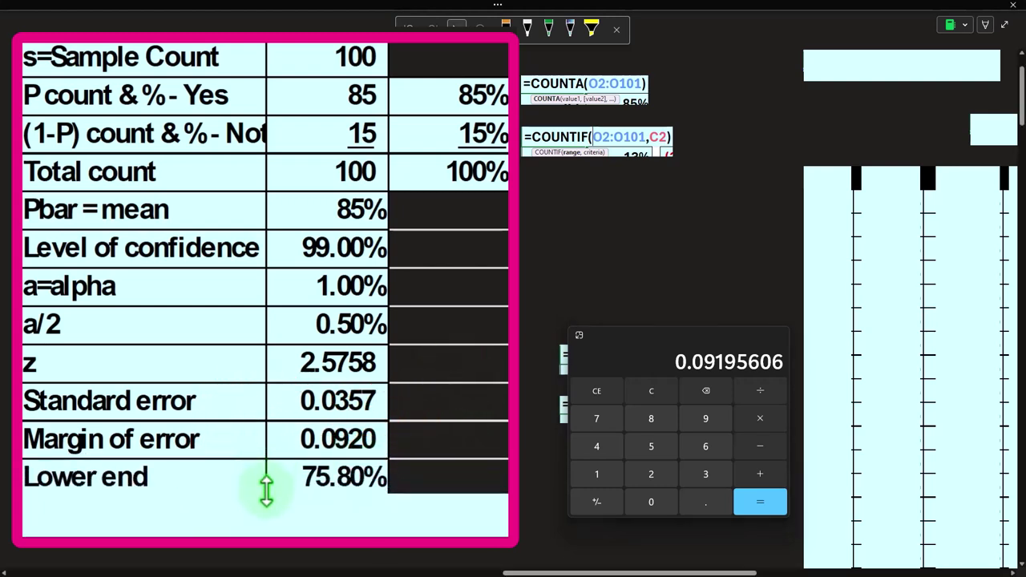
pyautogui.click(672, 423)
pyautogui.click(653, 392)
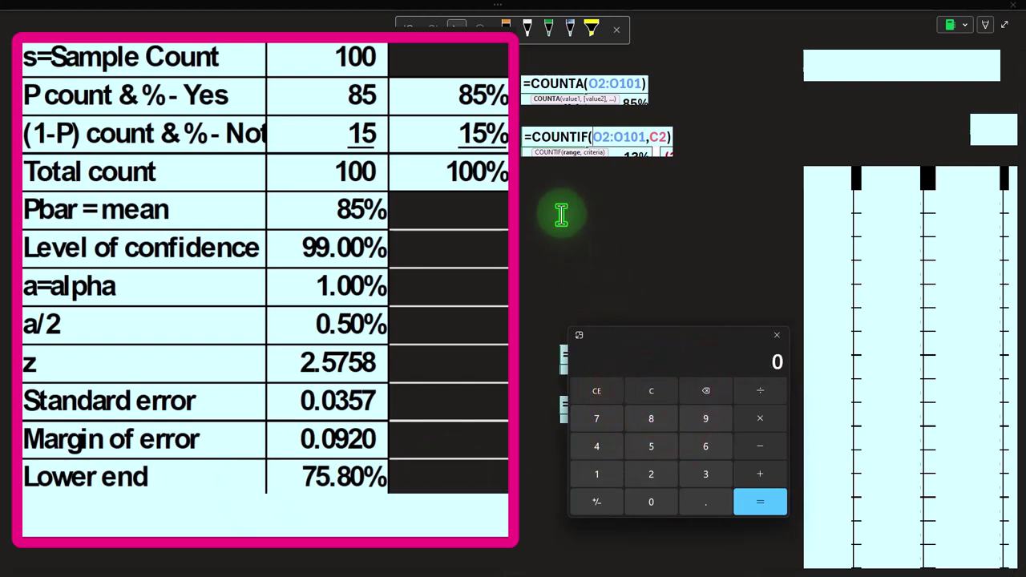
pyautogui.write('.85')
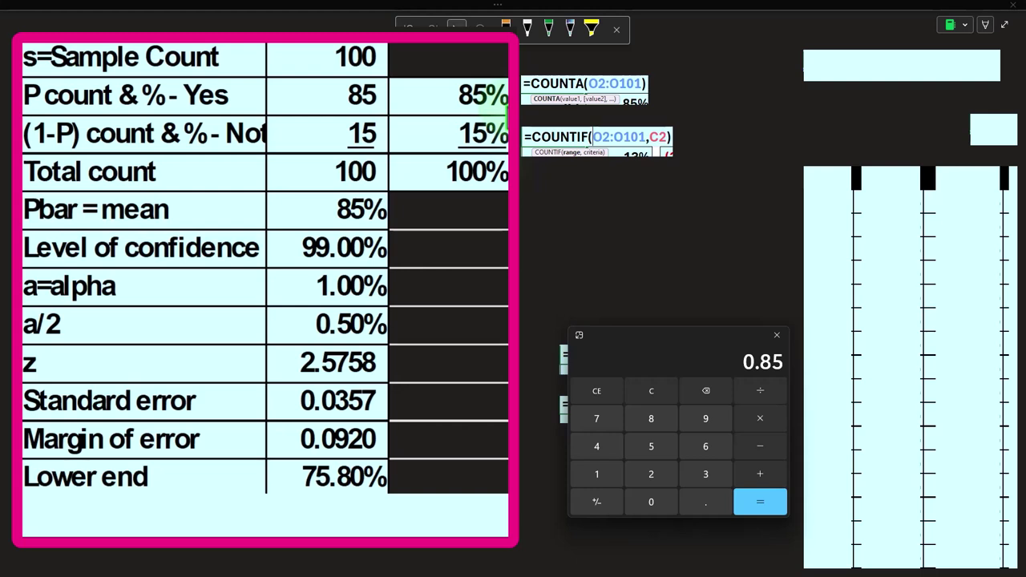
pyautogui.write('-.092')
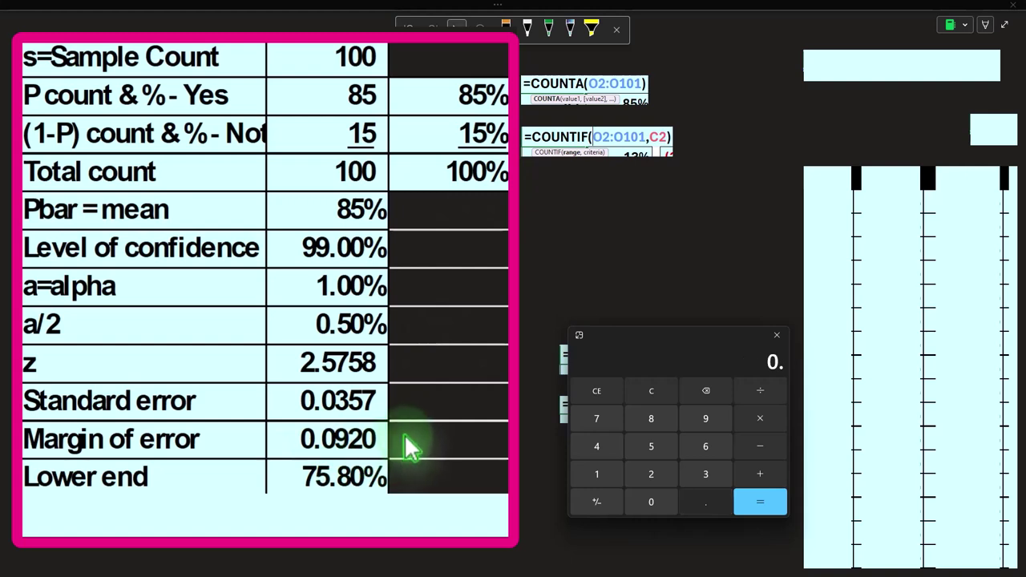
pyautogui.press('Return')
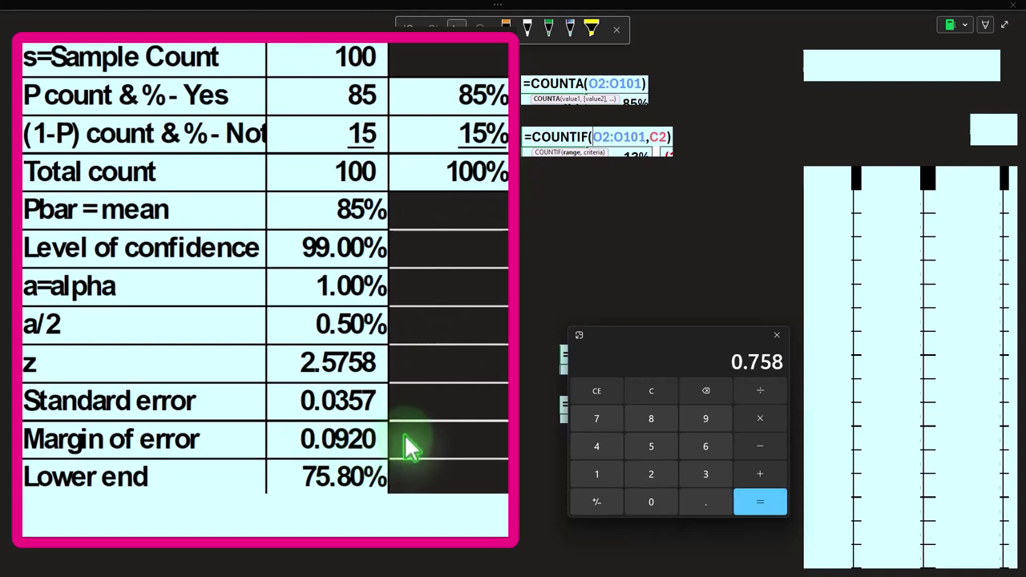
# Step: Delete the remaining cover to expose the Upper end row and calculate it by adding 0.092 to 0.85
pyautogui.click(395, 480)
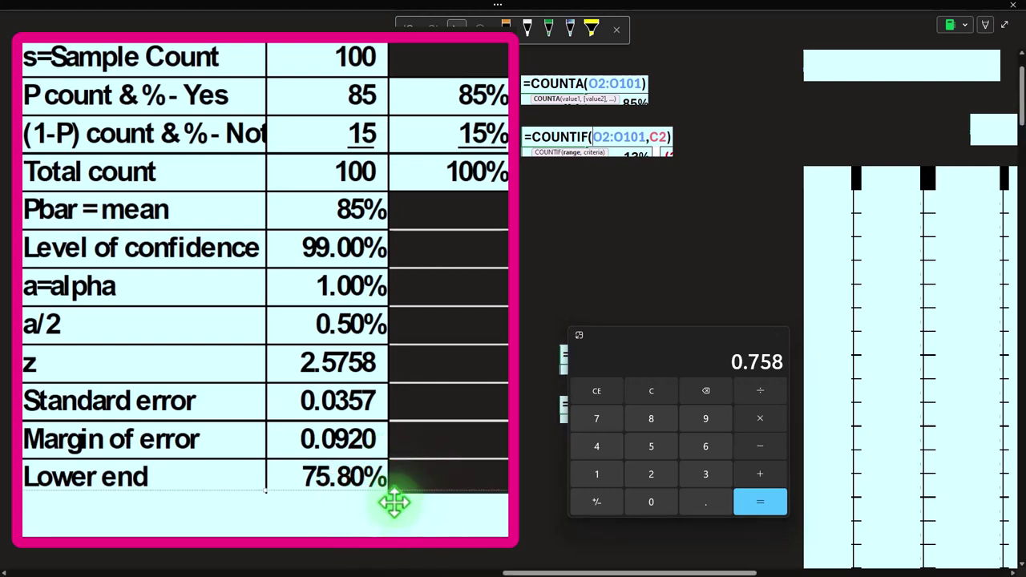
pyautogui.press('Delete')
pyautogui.click(650, 390)
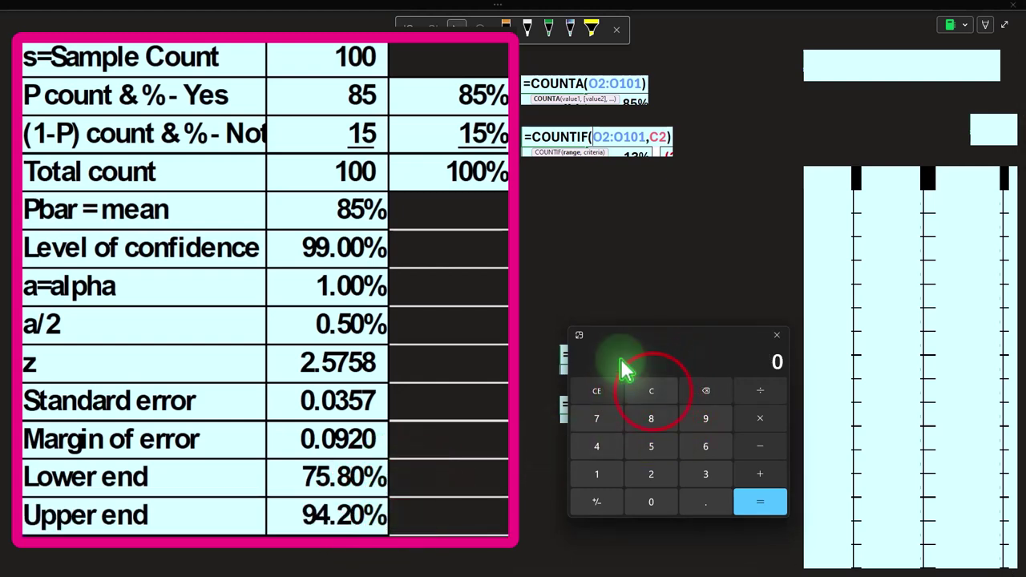
pyautogui.write('.85')
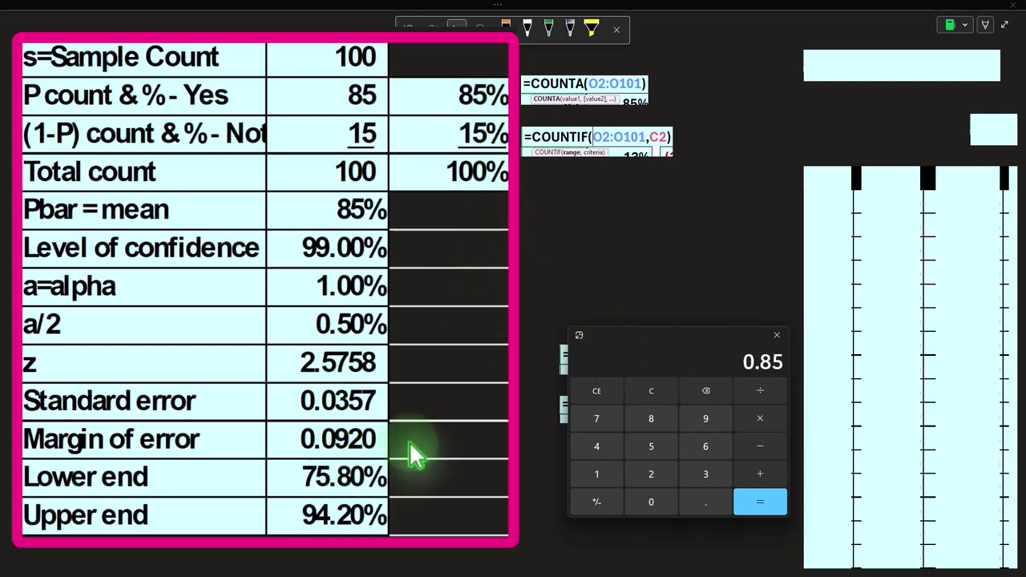
pyautogui.press('BackSpace')
pyautogui.press('BackSpace')
pyautogui.write('092')
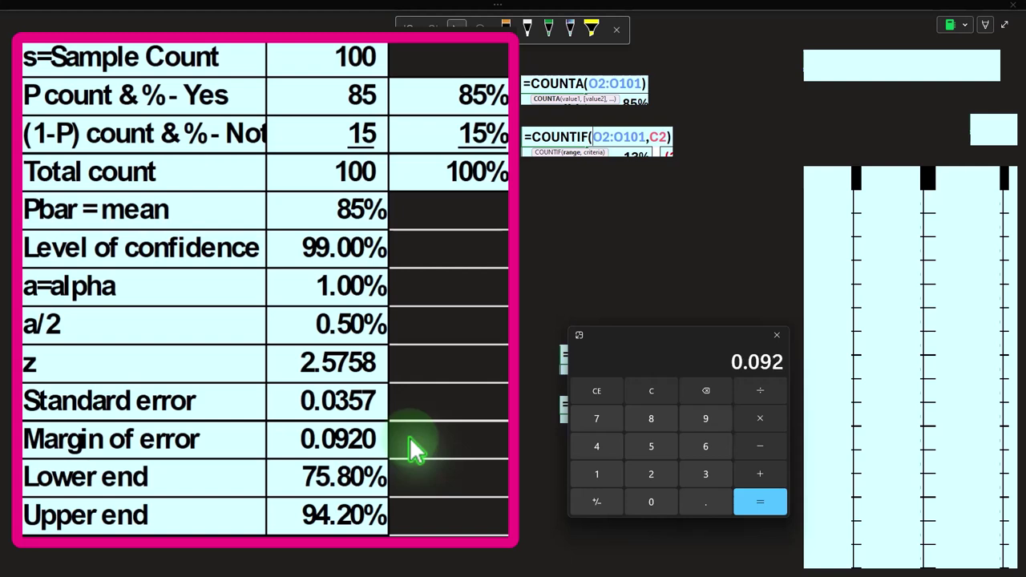
pyautogui.press('Return')
pyautogui.moveTo(702, 337); pyautogui.dragTo(720, 345)
pyautogui.hotkey('alt', 'F4')
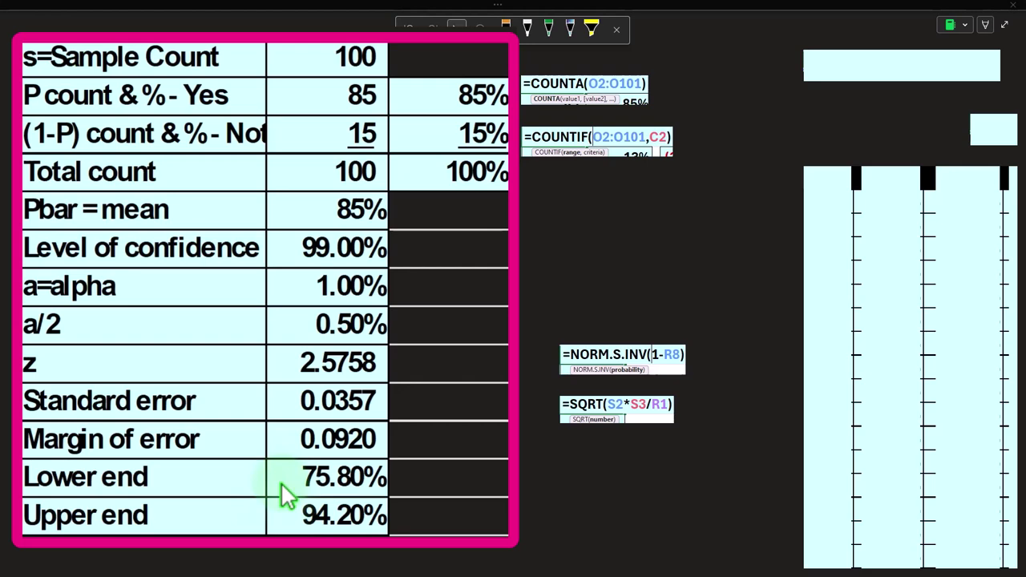
# Step: Examine the bell curve chart and remove the cover over the z column of the covered table
pyautogui.click(574, 529)
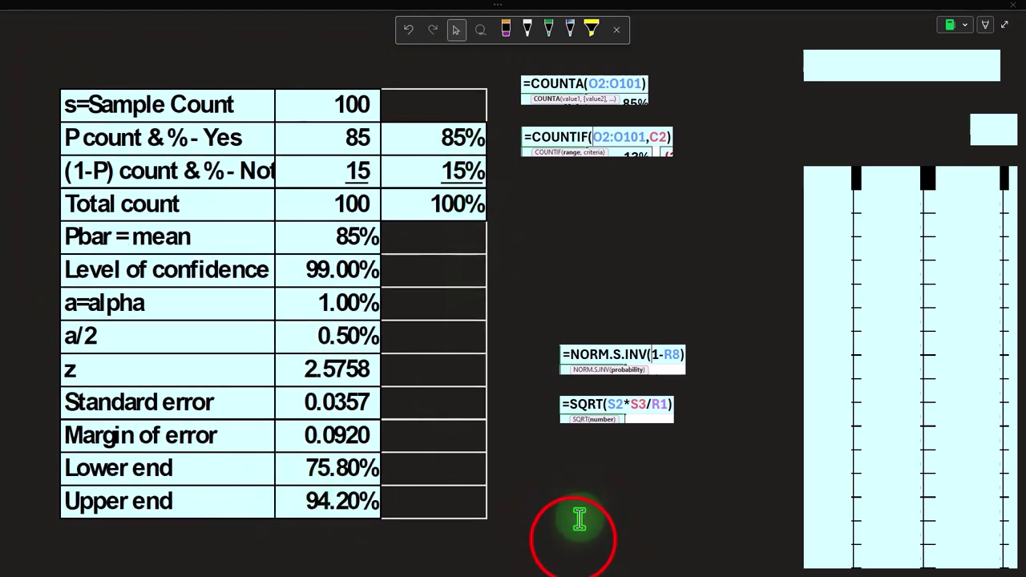
pyautogui.moveTo(557, 569); pyautogui.dragTo(816, 571)
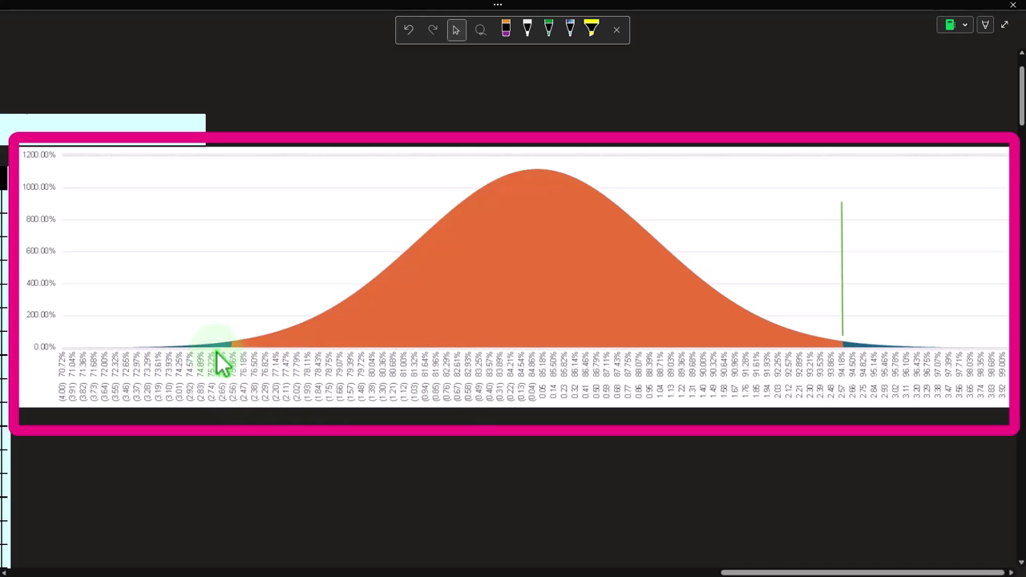
pyautogui.moveTo(836, 573); pyautogui.dragTo(659, 572)
pyautogui.click(531, 207)
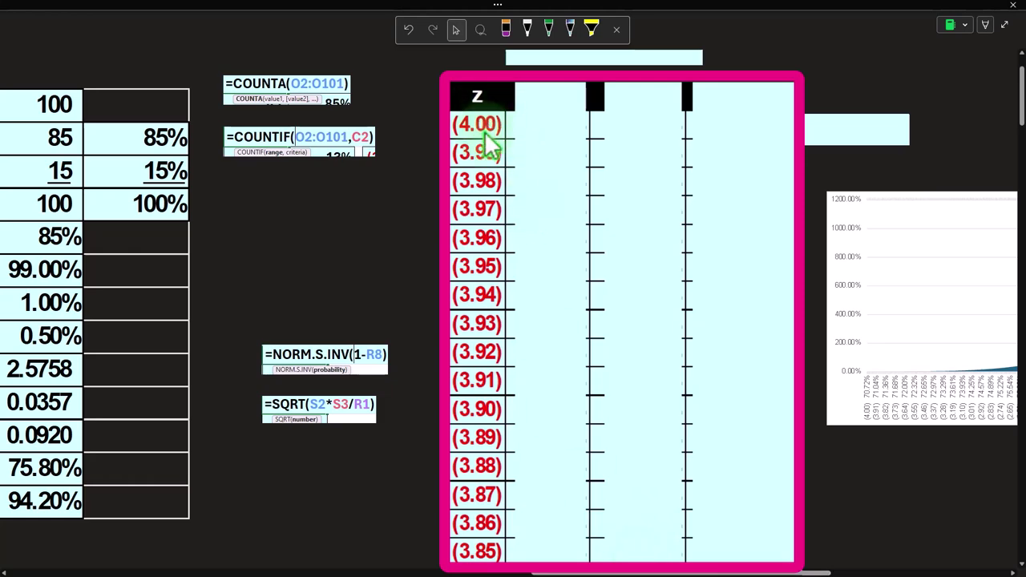
# Step: Compare the z column with the z values along the bell curve chart's horizontal axis
pyautogui.click(631, 567)
pyautogui.moveTo(632, 568); pyautogui.dragTo(801, 569)
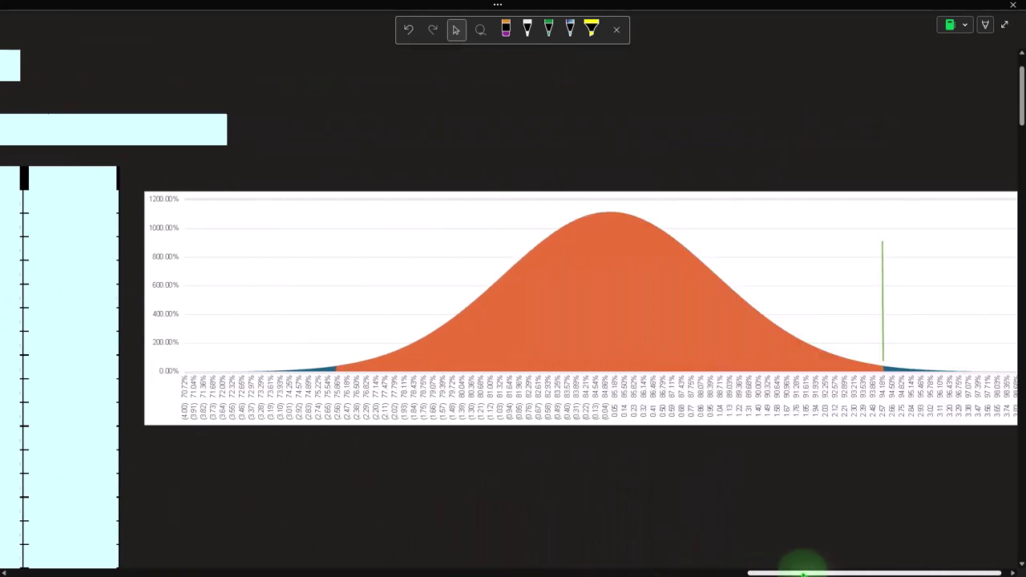
pyautogui.click(559, 432)
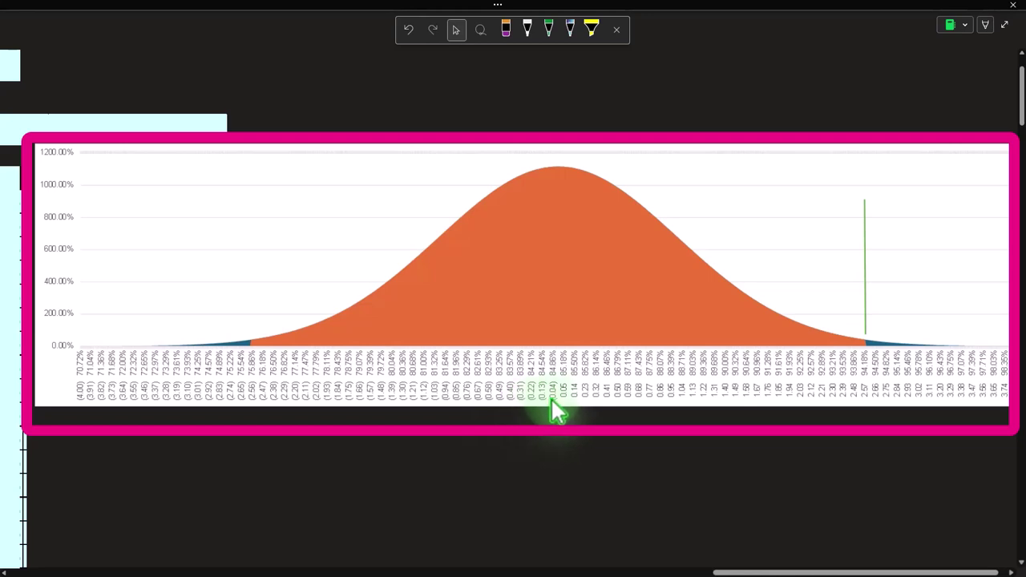
pyautogui.click(519, 353)
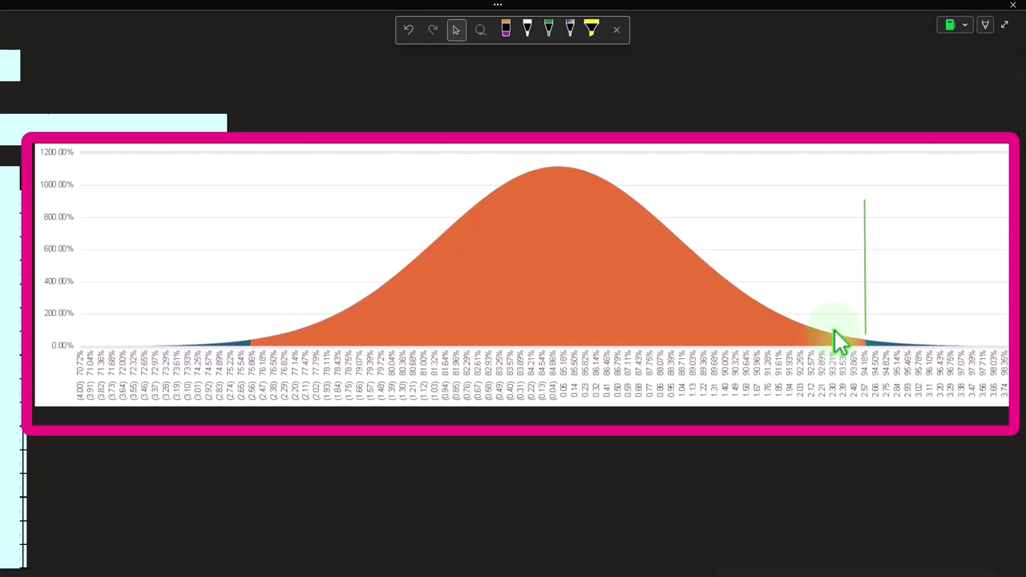
pyautogui.click(951, 565)
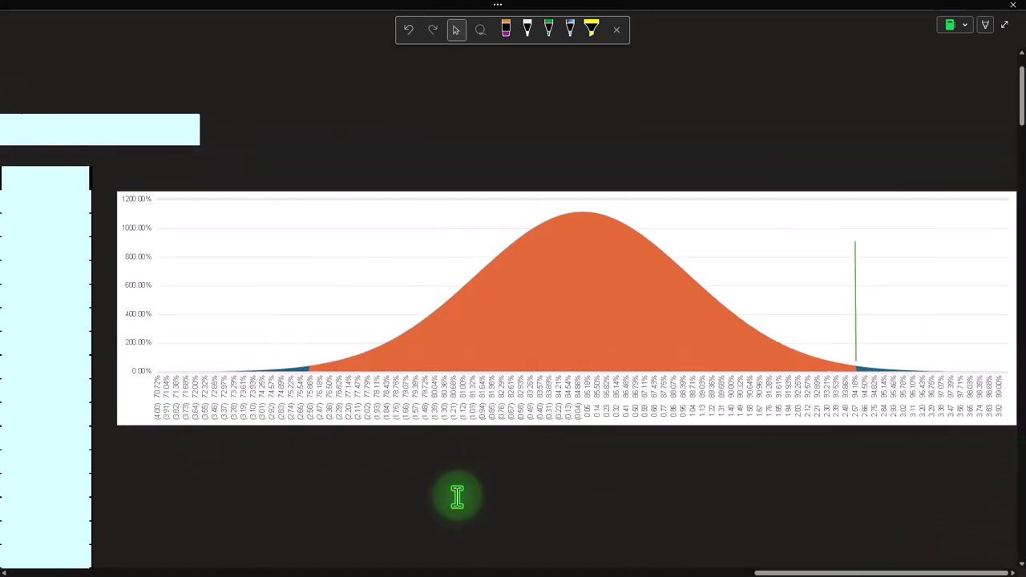
# Step: Shrink the cover over the column beside z to expose the X header and its first row
pyautogui.moveTo(820, 572); pyautogui.dragTo(698, 566)
pyautogui.click(363, 197)
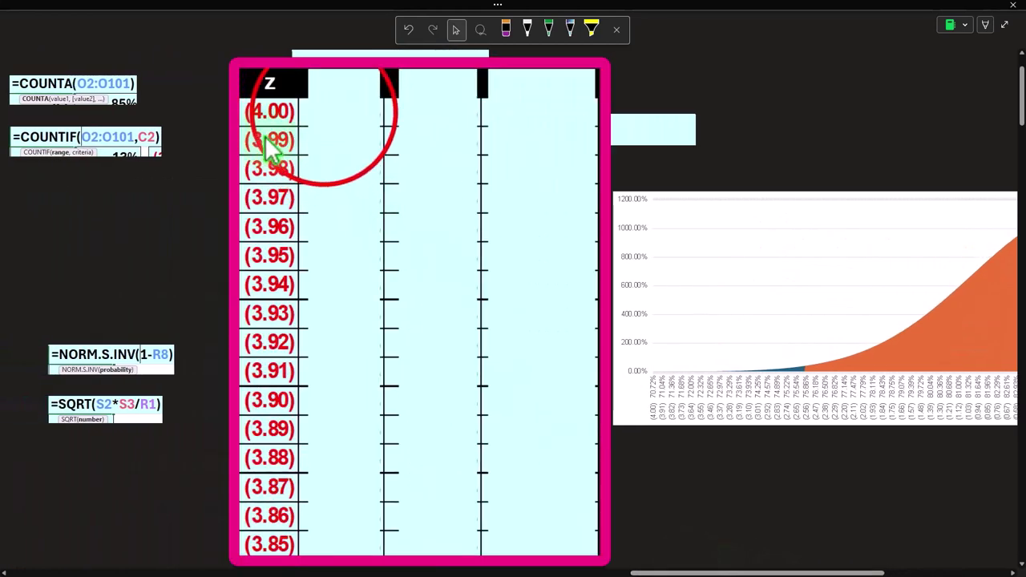
pyautogui.click(339, 74)
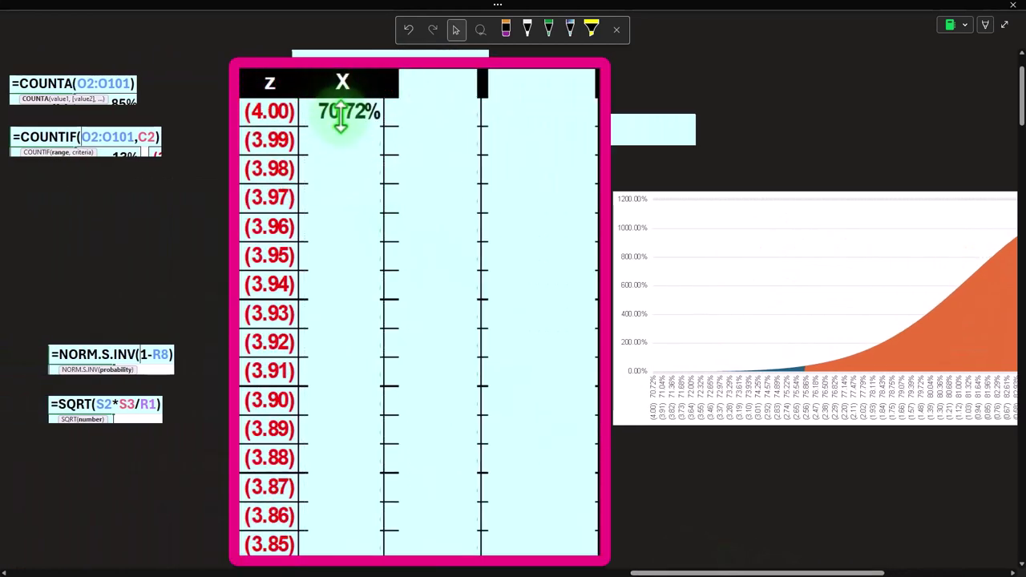
# Step: Bring the calculator back beside the sample statistics table and multiply the standard error 0.0357 by 4
pyautogui.moveTo(698, 571); pyautogui.dragTo(607, 571)
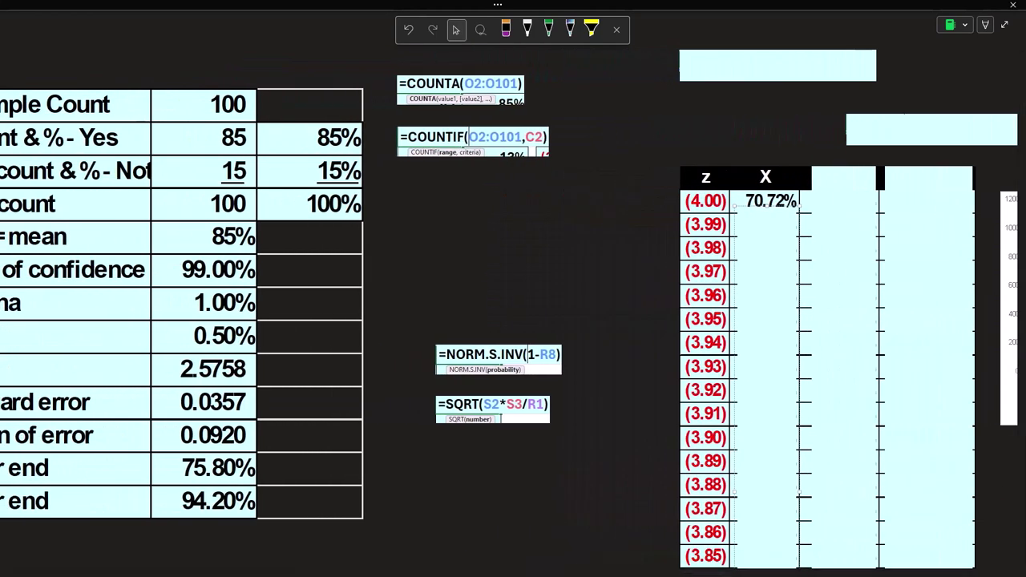
pyautogui.moveTo(870, 423); pyautogui.dragTo(550, 222)
pyautogui.click(746, 238)
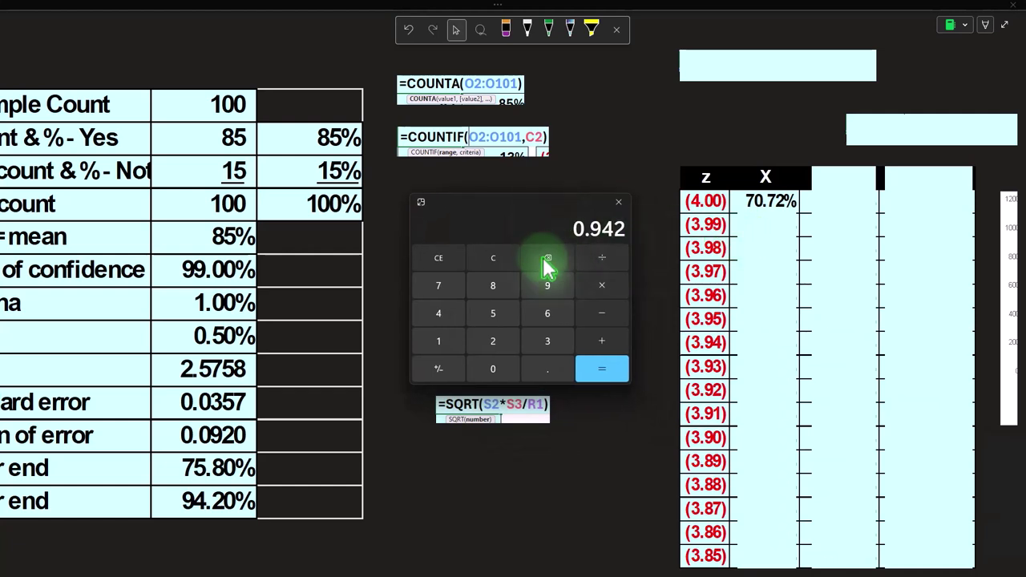
pyautogui.click(493, 257)
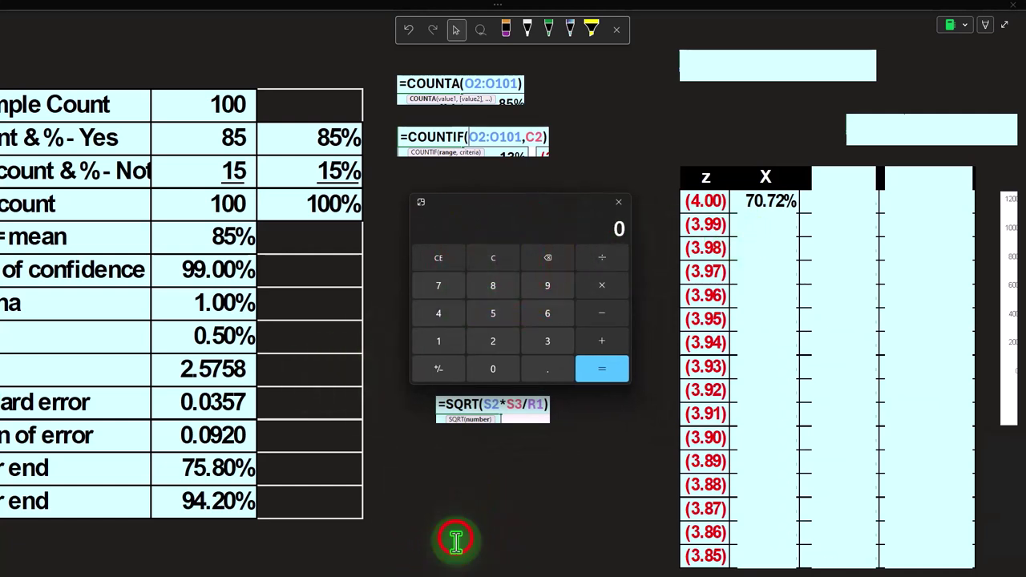
pyautogui.moveTo(543, 571); pyautogui.dragTo(520, 573)
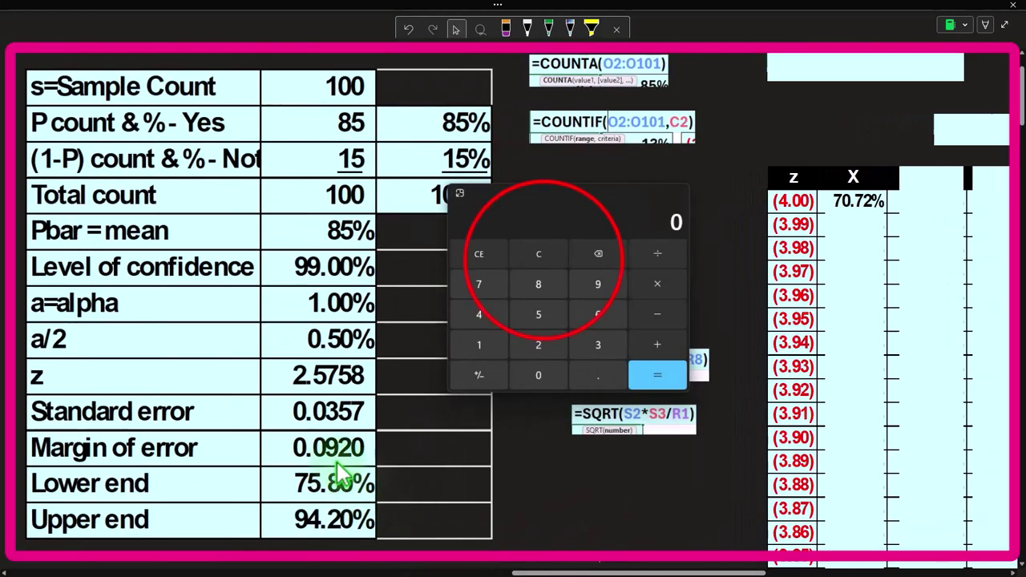
pyautogui.click(535, 258)
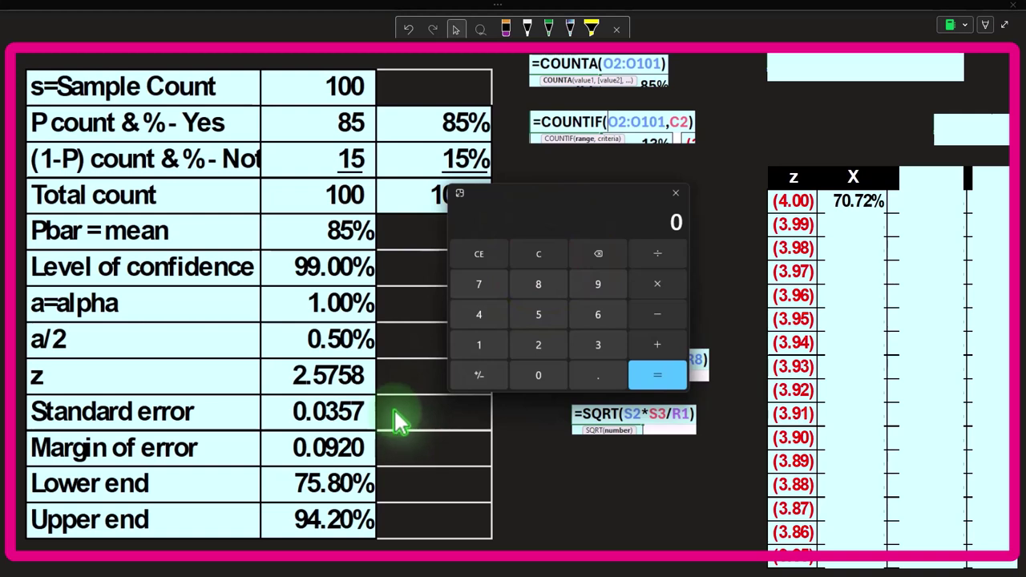
pyautogui.write('0357')
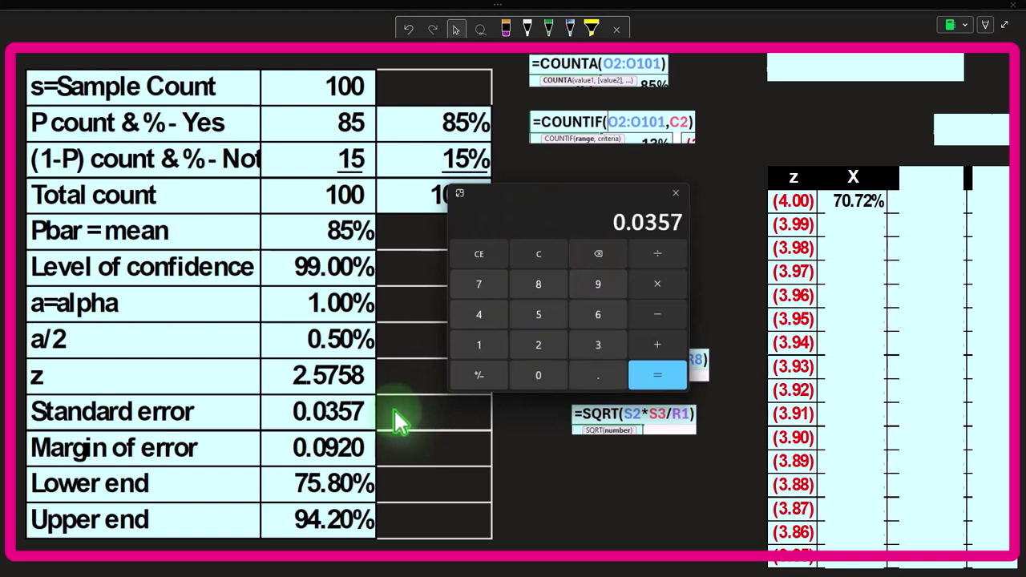
pyautogui.write('*4=')
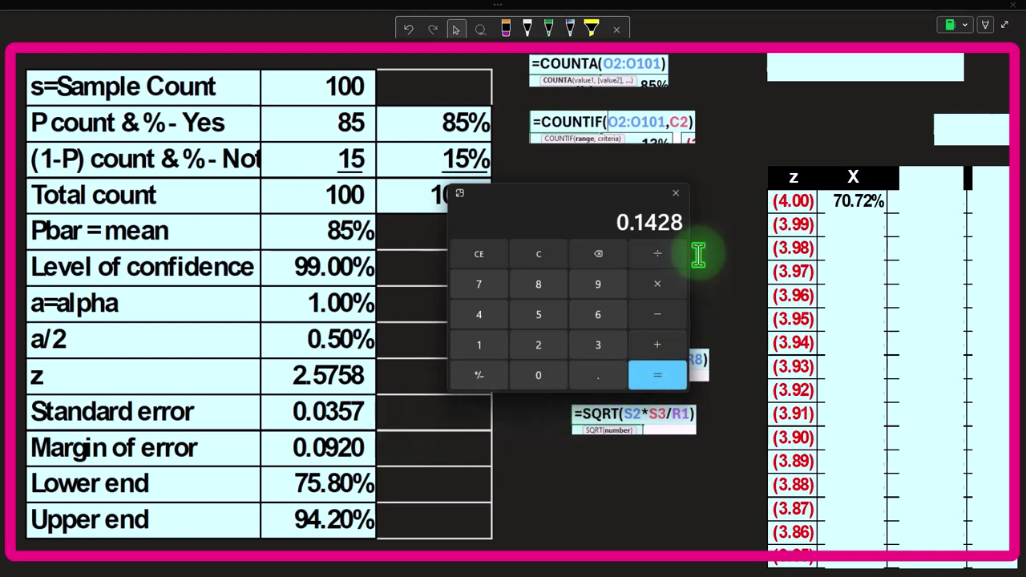
# Step: Move the calculator off the sample statistics table and subtract the 85% mean from the calculated product
pyautogui.click(549, 194)
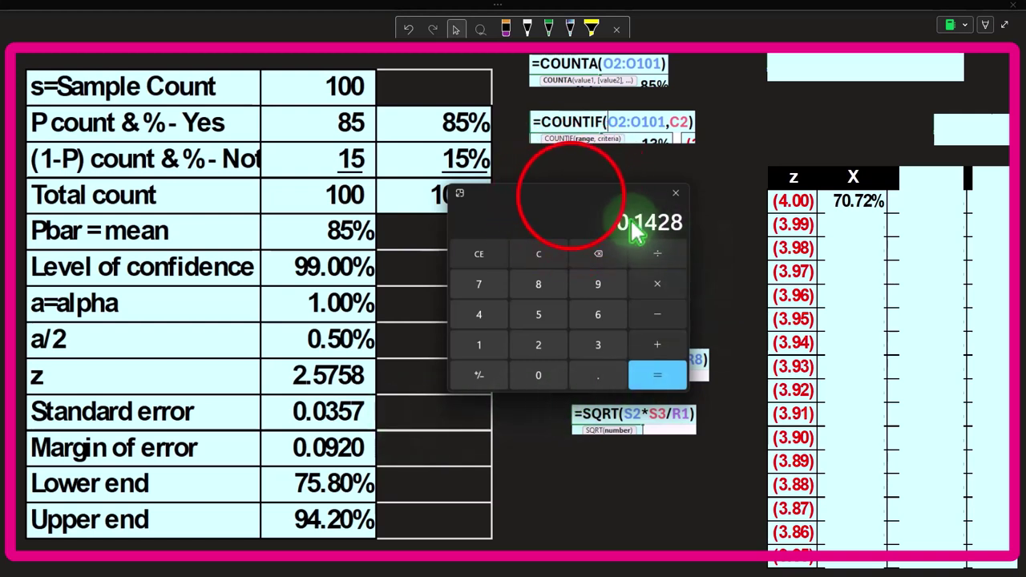
pyautogui.moveTo(572, 201); pyautogui.dragTo(657, 201)
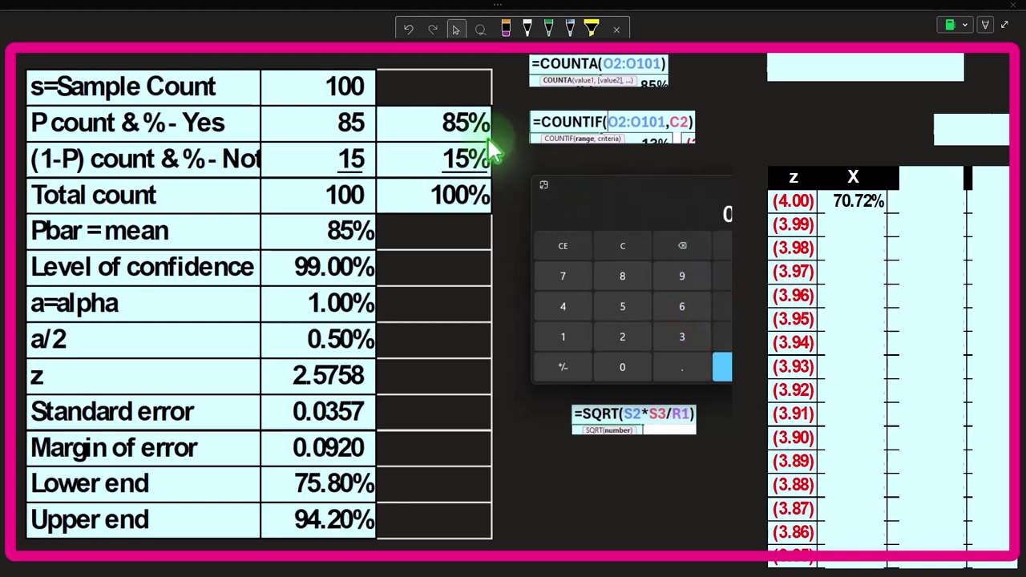
pyautogui.hotkey('ctrl', 'v')
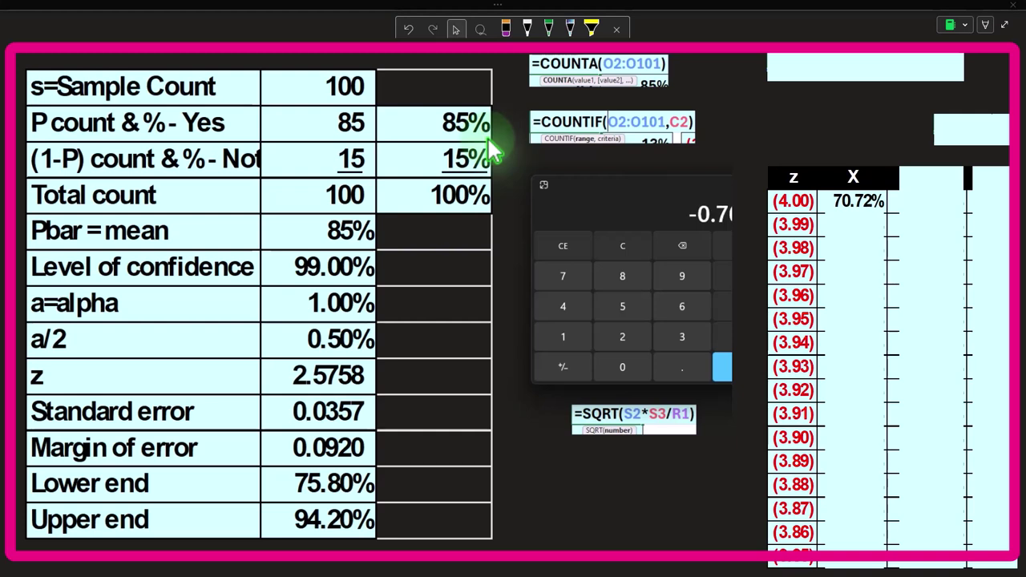
# Step: Remove the cover over the remaining X column values and put the calculator away
pyautogui.click(846, 220)
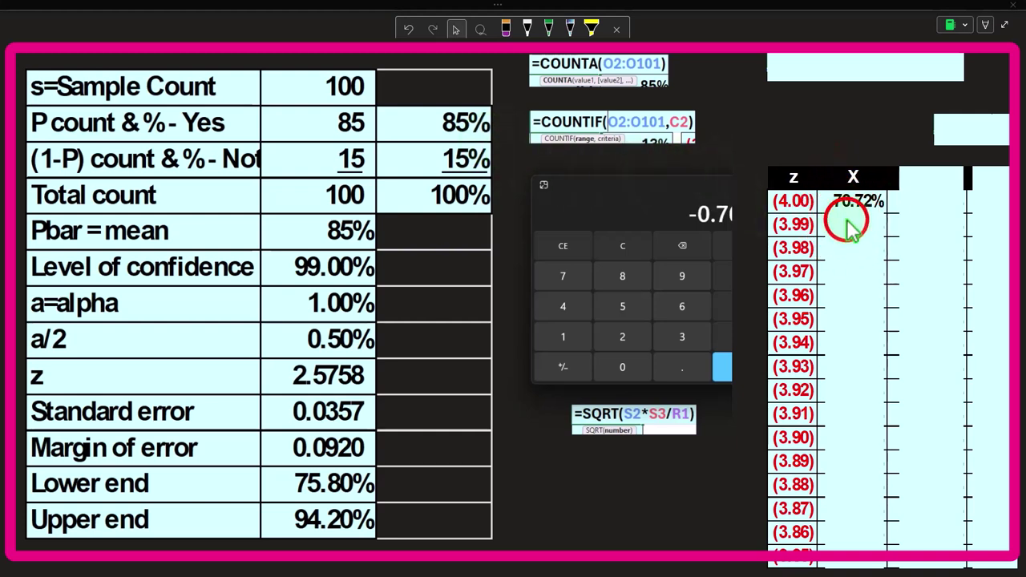
pyautogui.doubleClick(847, 223)
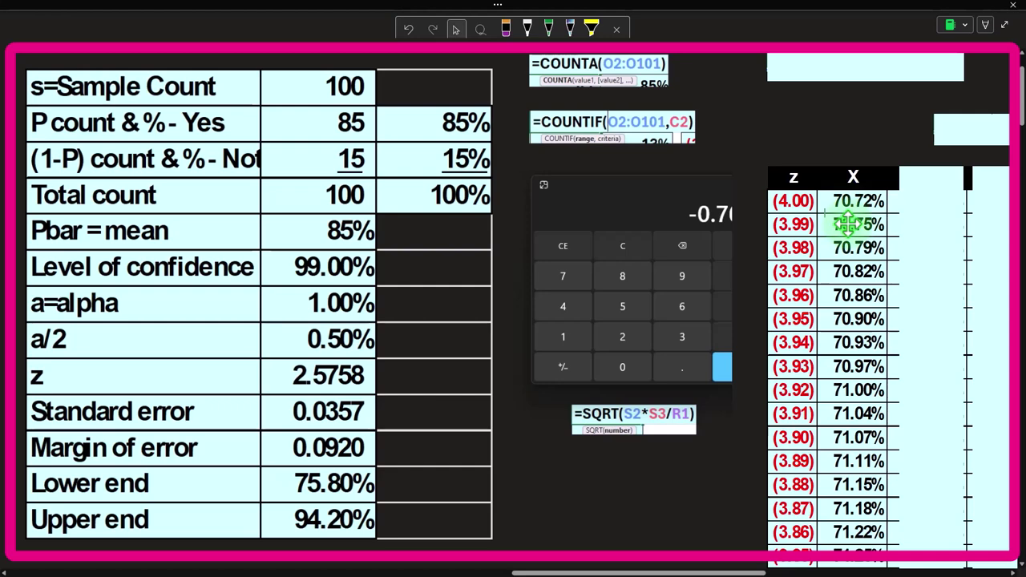
pyautogui.click(681, 184)
pyautogui.click(749, 221)
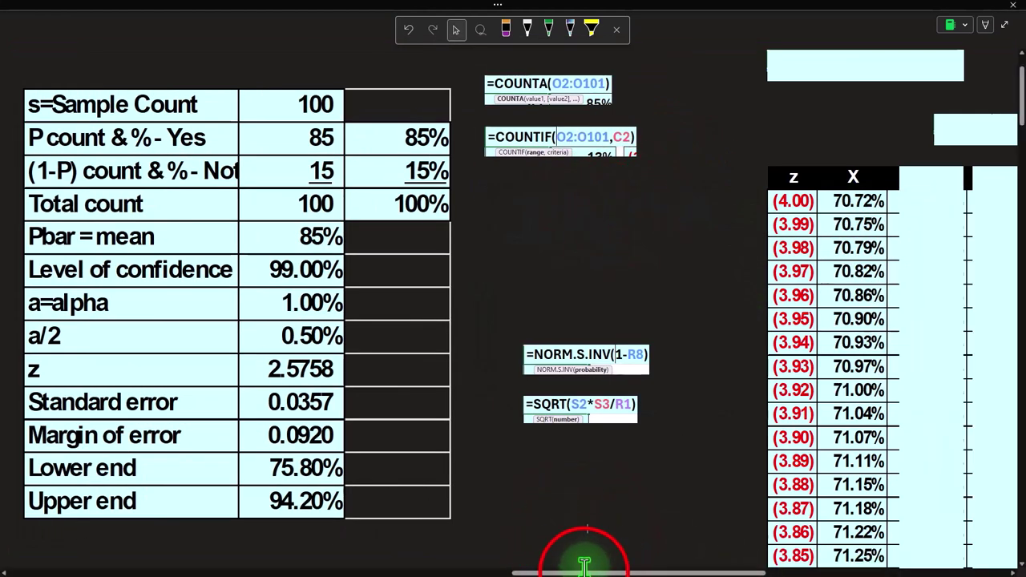
# Step: Remove the covers over the NORM.DIST formula above the table and over the P(x) column
pyautogui.moveTo(584, 565); pyautogui.dragTo(783, 565)
pyautogui.click(611, 62)
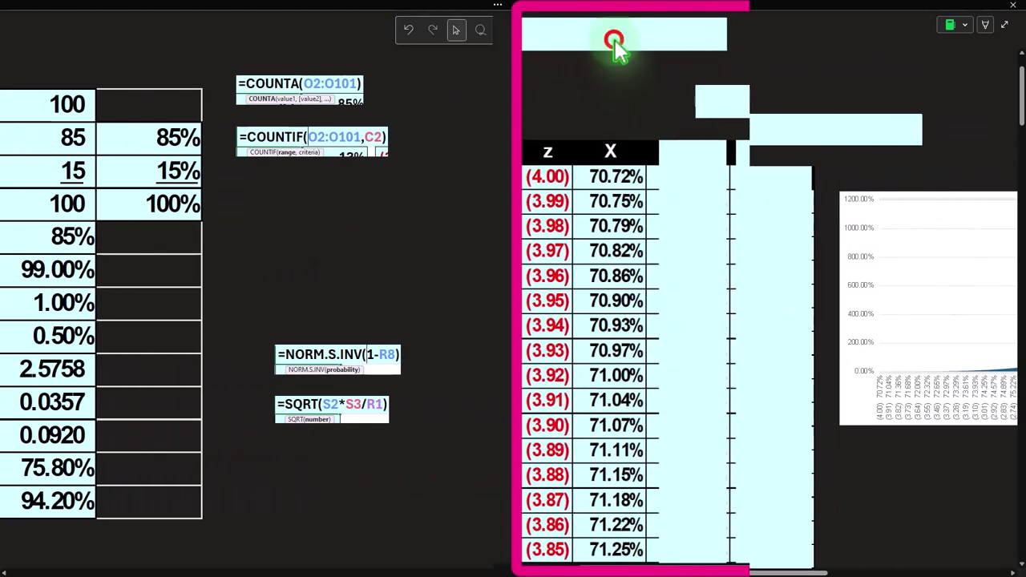
pyautogui.doubleClick(614, 37)
pyautogui.click(683, 207)
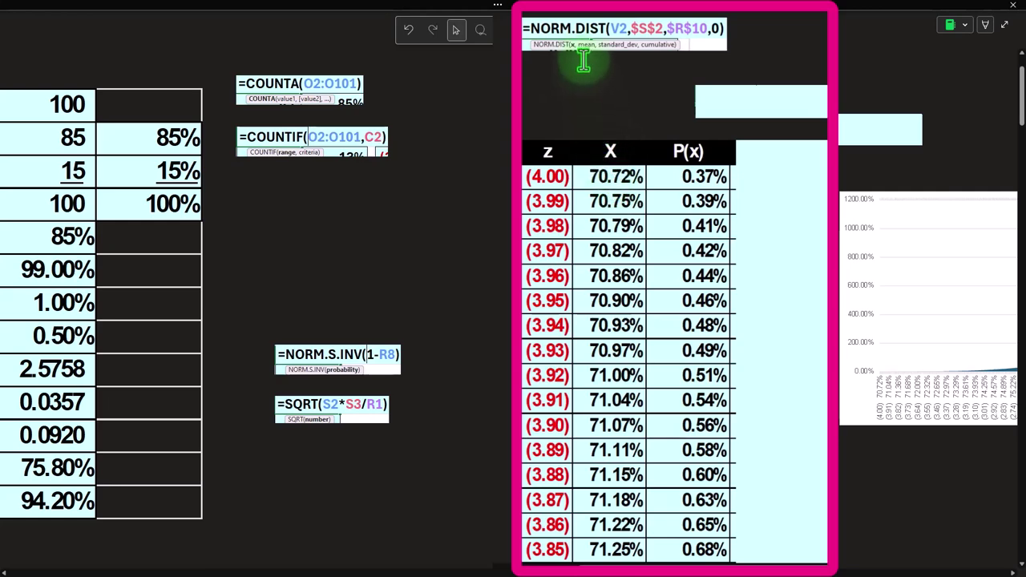
# Step: Uncover the IF(AND) formula and the 0.76<x<0.94 column beside P(x)
pyautogui.moveTo(641, 571); pyautogui.dragTo(585, 571)
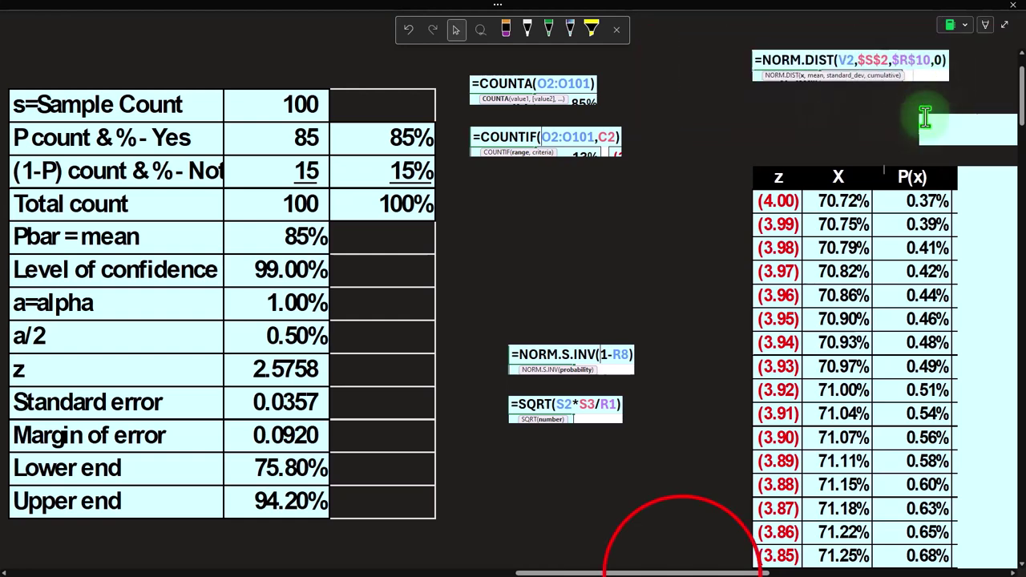
pyautogui.moveTo(680, 572); pyautogui.dragTo(794, 572)
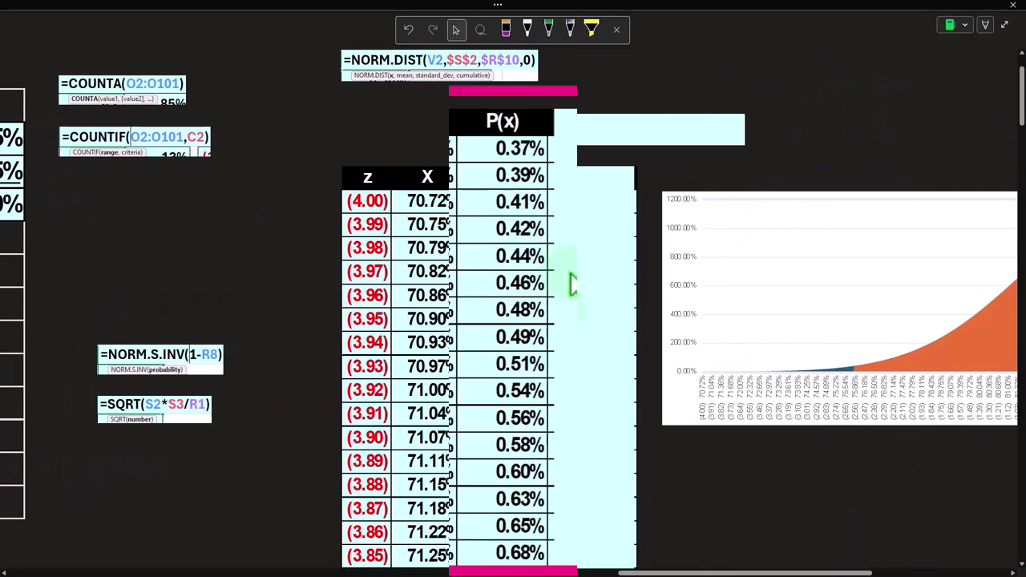
pyautogui.moveTo(717, 572); pyautogui.dragTo(815, 573)
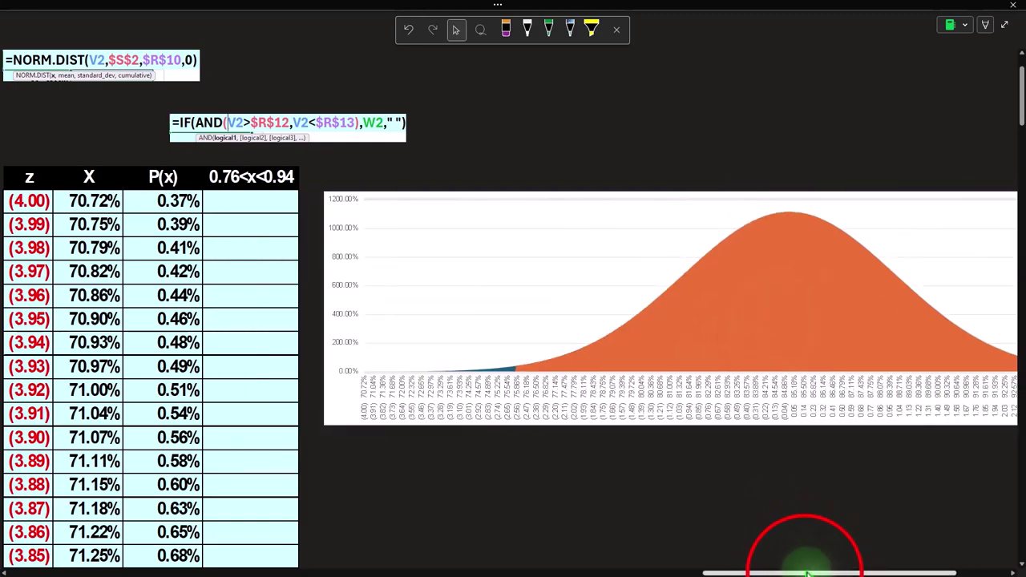
# Step: Compare the IF(AND) formula's bounds with the lower and upper ends in the statistics table and check the 0.76<x<0.94 column
pyautogui.moveTo(806, 568); pyautogui.dragTo(607, 564)
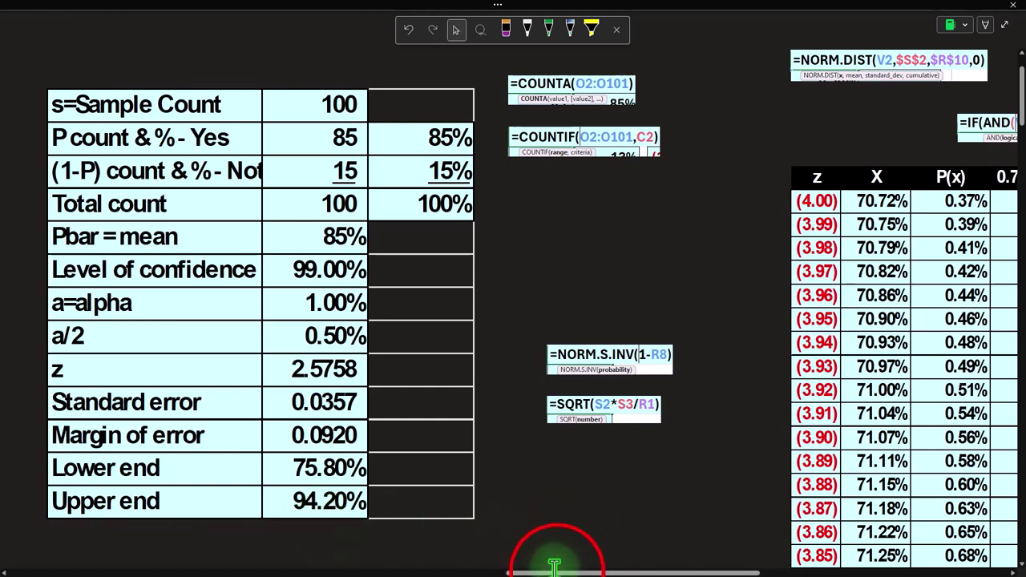
pyautogui.moveTo(557, 571); pyautogui.dragTo(653, 571)
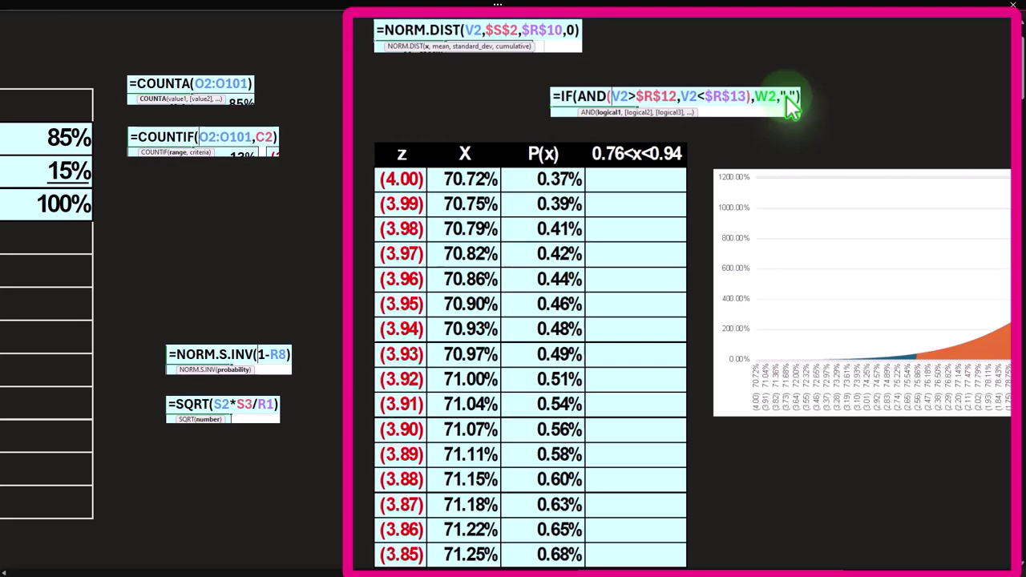
pyautogui.scroll(-12, 641, 423)
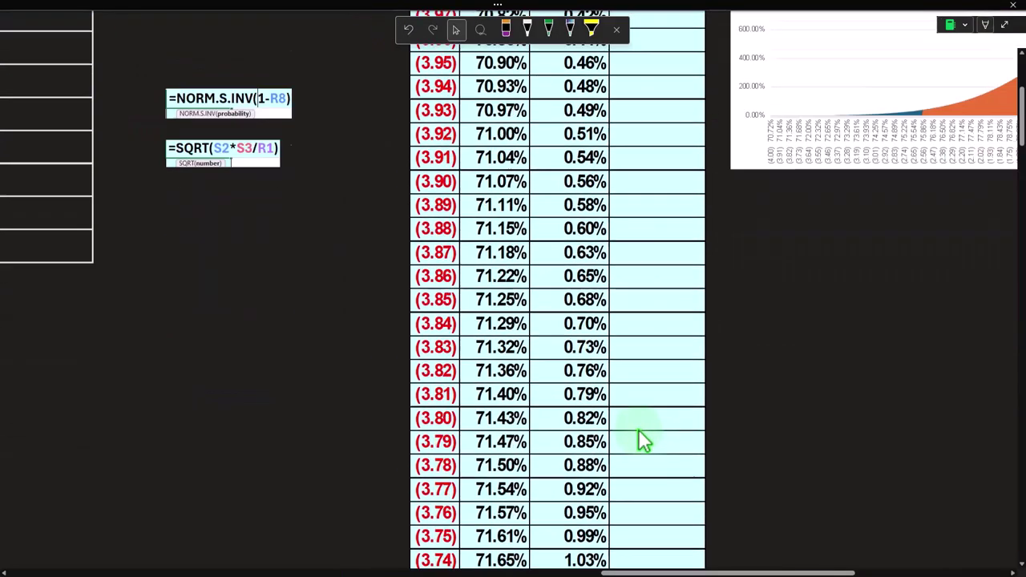
pyautogui.scroll(13, 639, 425)
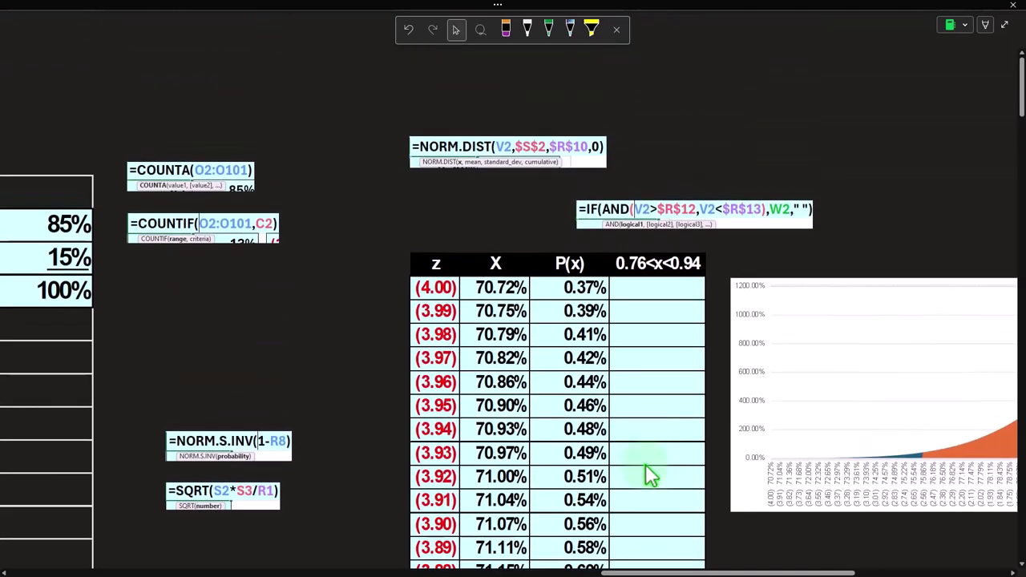
# Step: Examine the bell curve's shaded middle area and both tails against the X and z values on the horizontal axis
pyautogui.moveTo(659, 572); pyautogui.dragTo(790, 572)
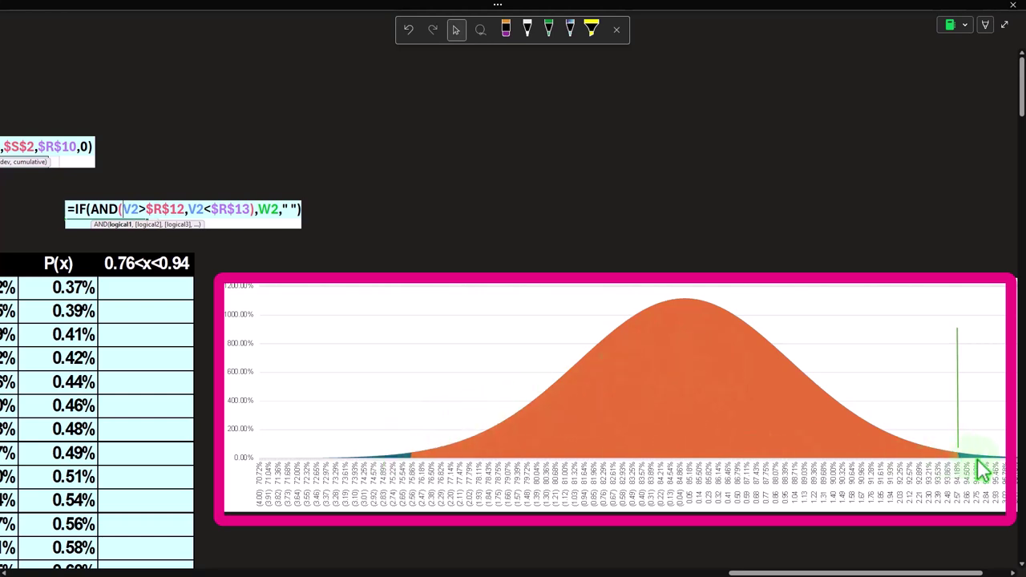
pyautogui.scroll(-1, 879, 473)
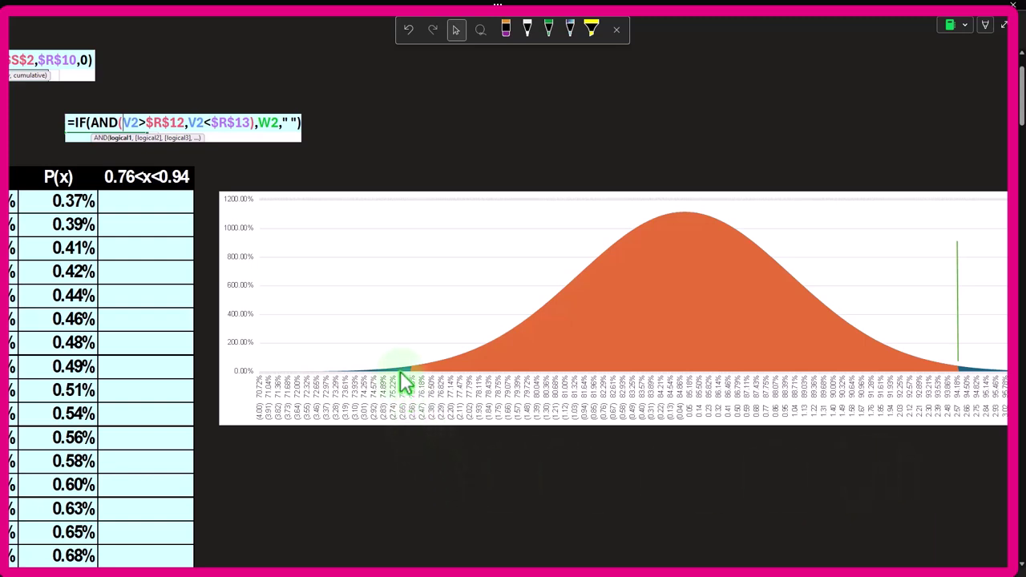
pyautogui.click(658, 301)
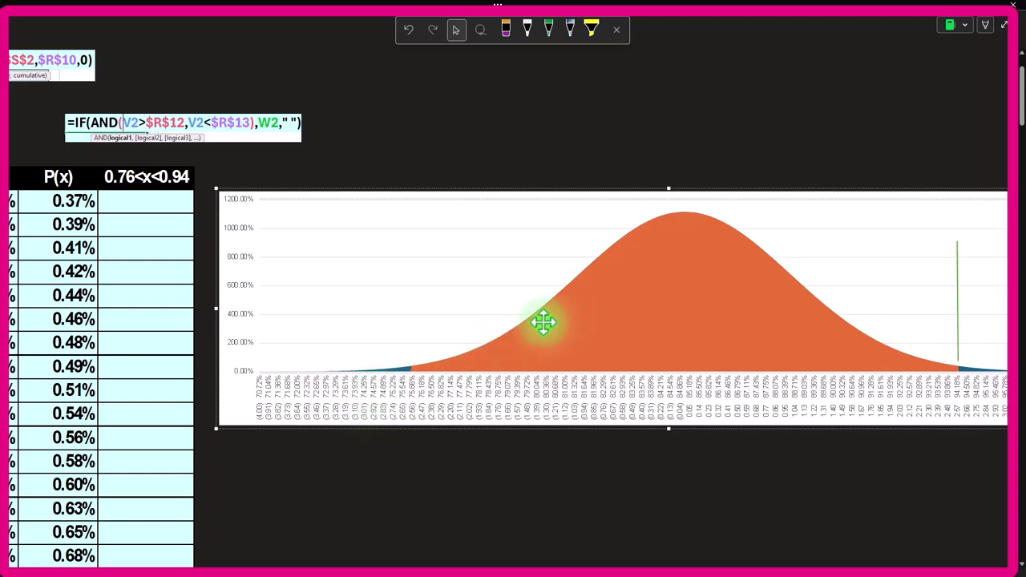
pyautogui.click(657, 277)
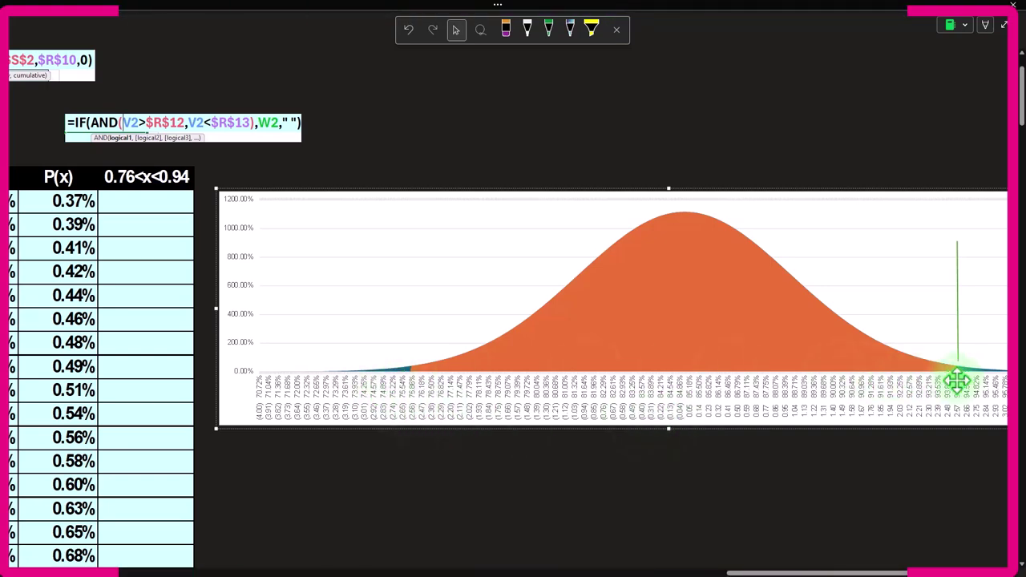
# Step: Compare the sample statistics and 99% confidence interval with the population's Yes and No percentages and counts
pyautogui.click(867, 551)
pyautogui.moveTo(867, 552); pyautogui.dragTo(599, 565)
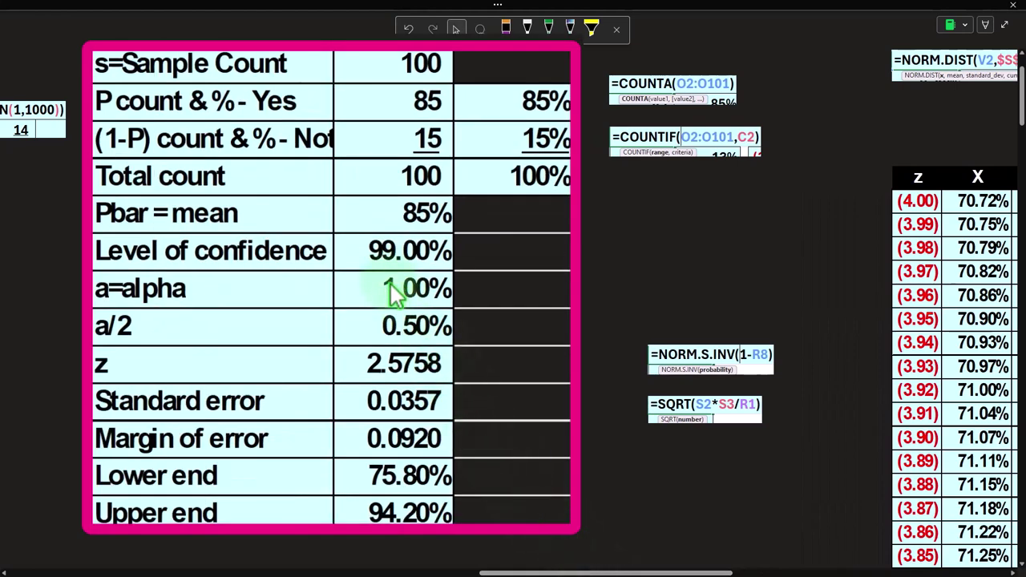
pyautogui.click(569, 567)
pyautogui.moveTo(568, 567); pyautogui.dragTo(192, 566)
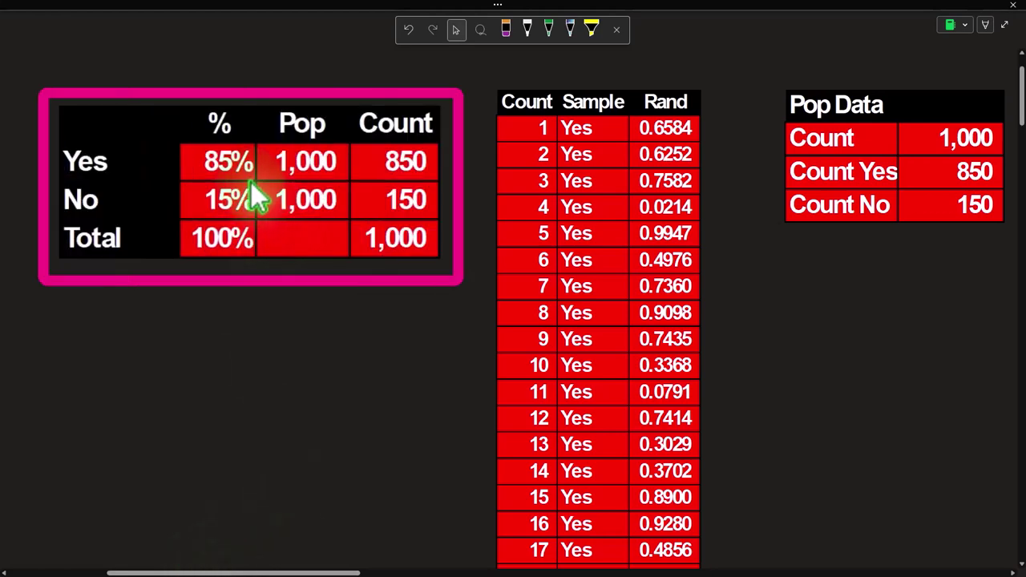
pyautogui.moveTo(318, 571); pyautogui.dragTo(691, 571)
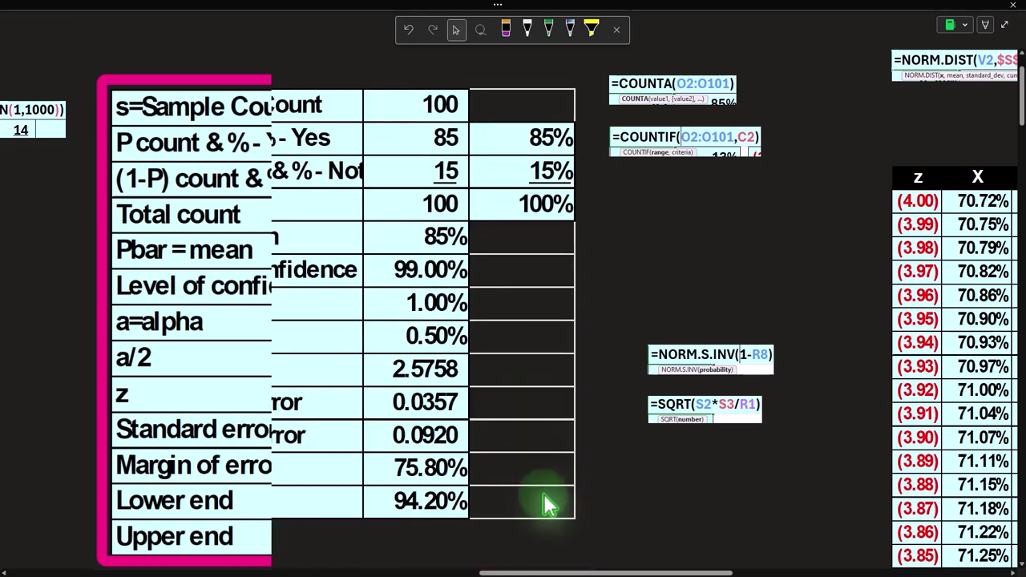
pyautogui.click(570, 551)
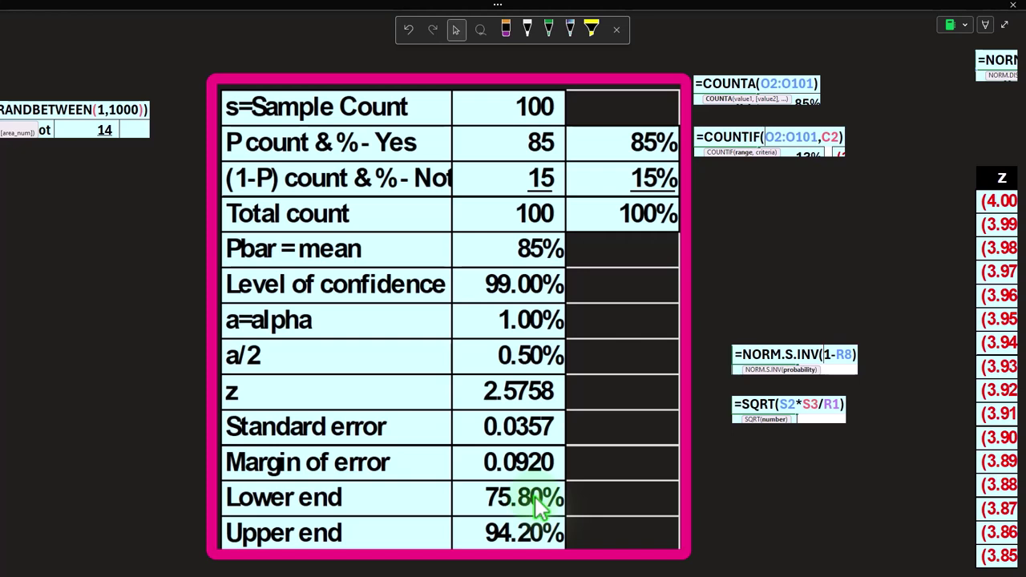
pyautogui.moveTo(651, 568); pyautogui.dragTo(481, 569)
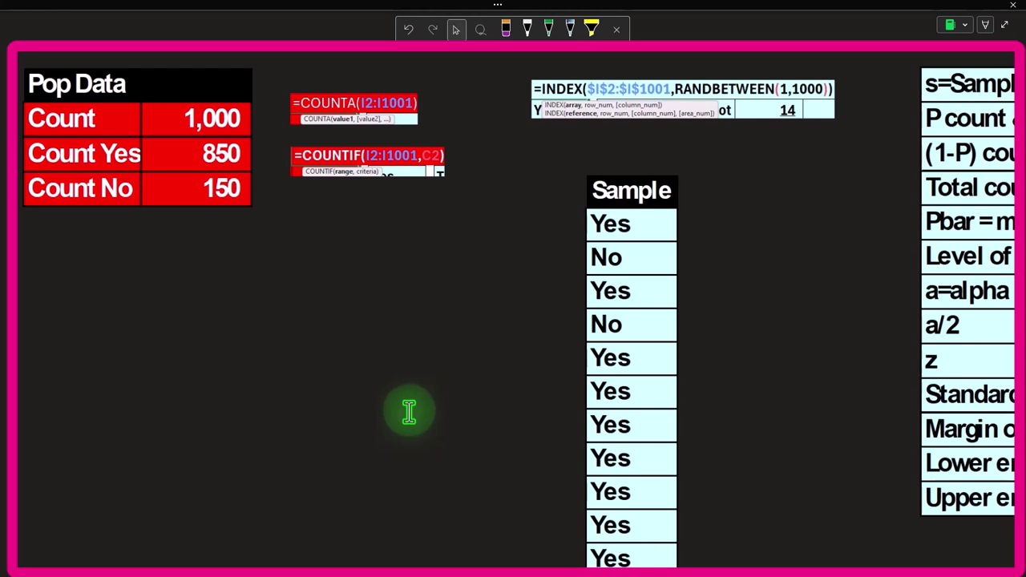
pyautogui.click(409, 412)
pyautogui.press('Escape')
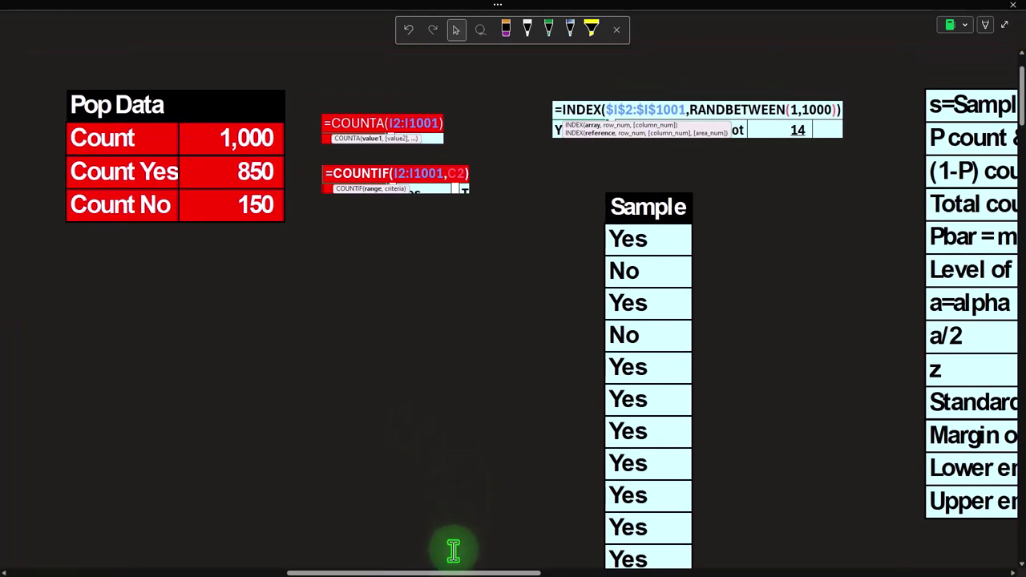